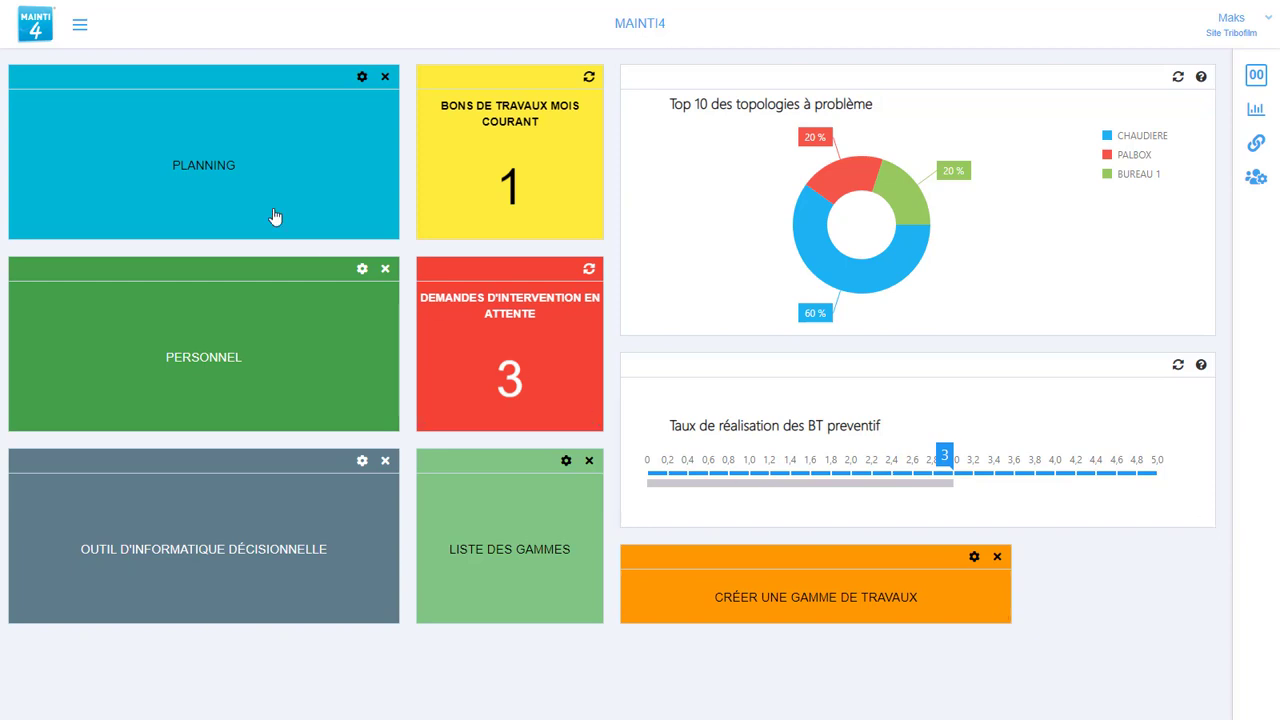
Open the creation form for a new gamme de travaux.
{"action": "left_click", "coordinate": [84, 27]}
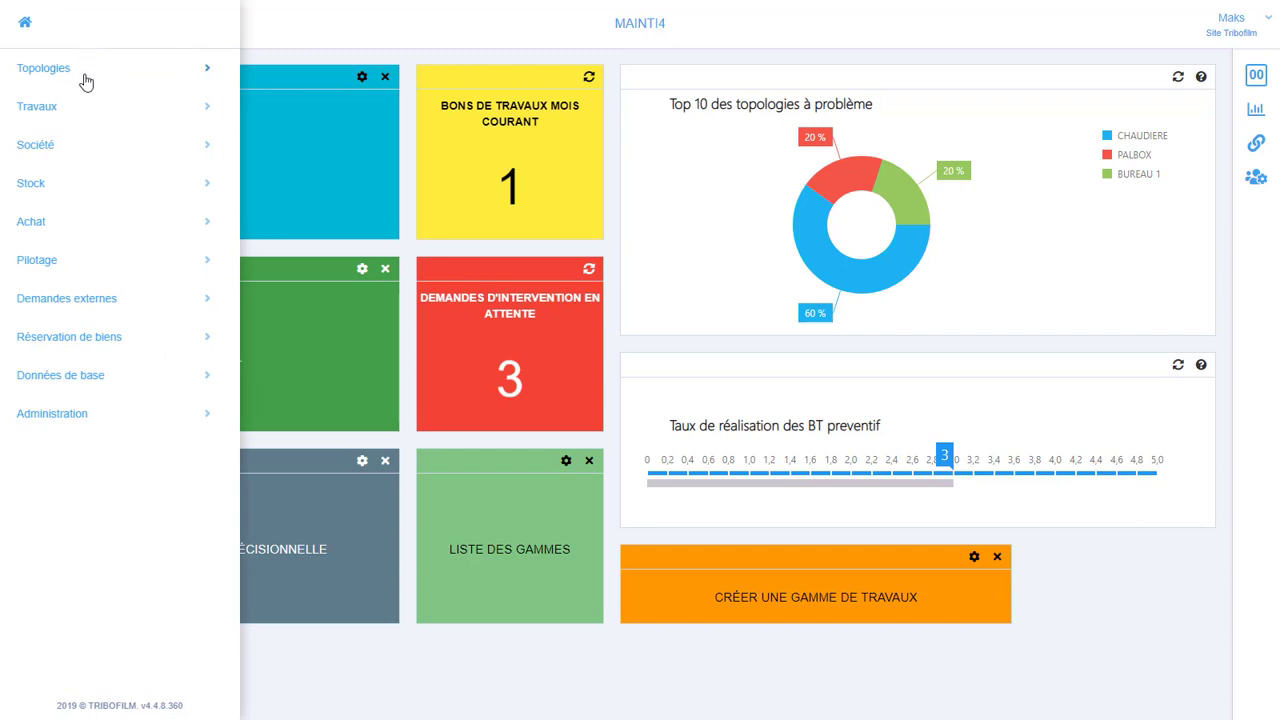
{"action": "left_click", "coordinate": [52, 108]}
{"action": "left_click", "coordinate": [55, 108]}
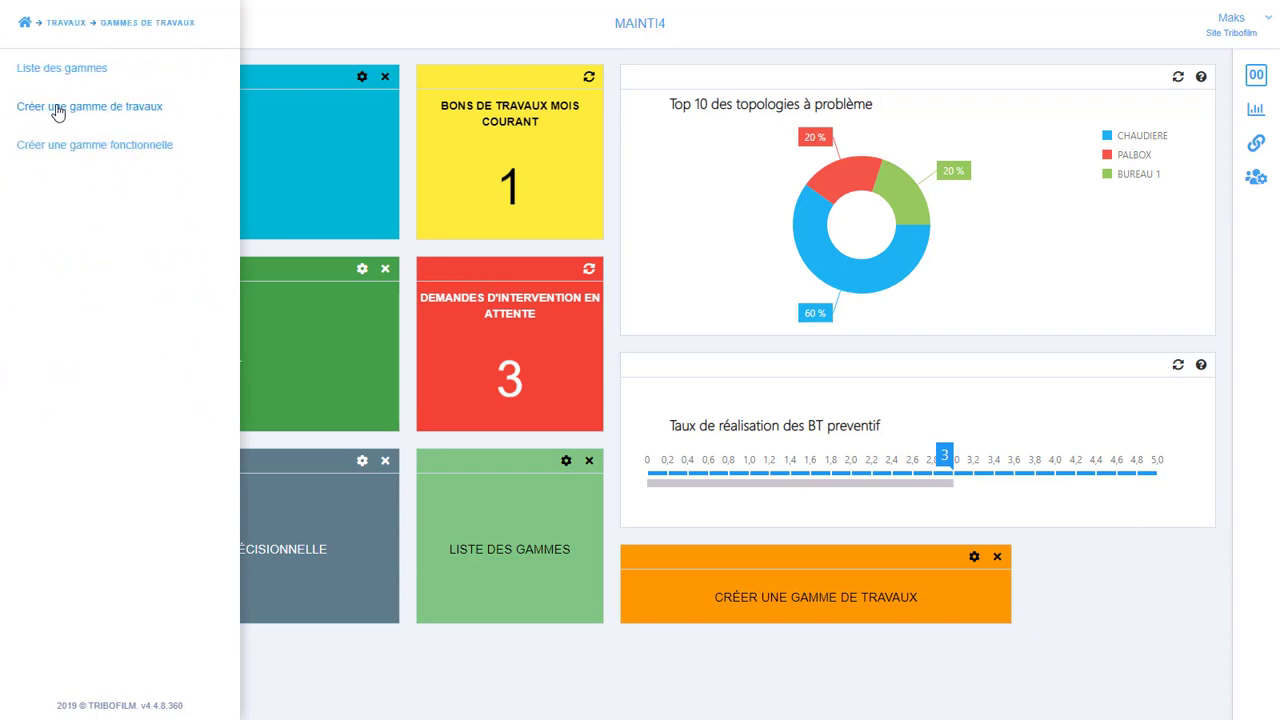
{"action": "left_click", "coordinate": [111, 108]}
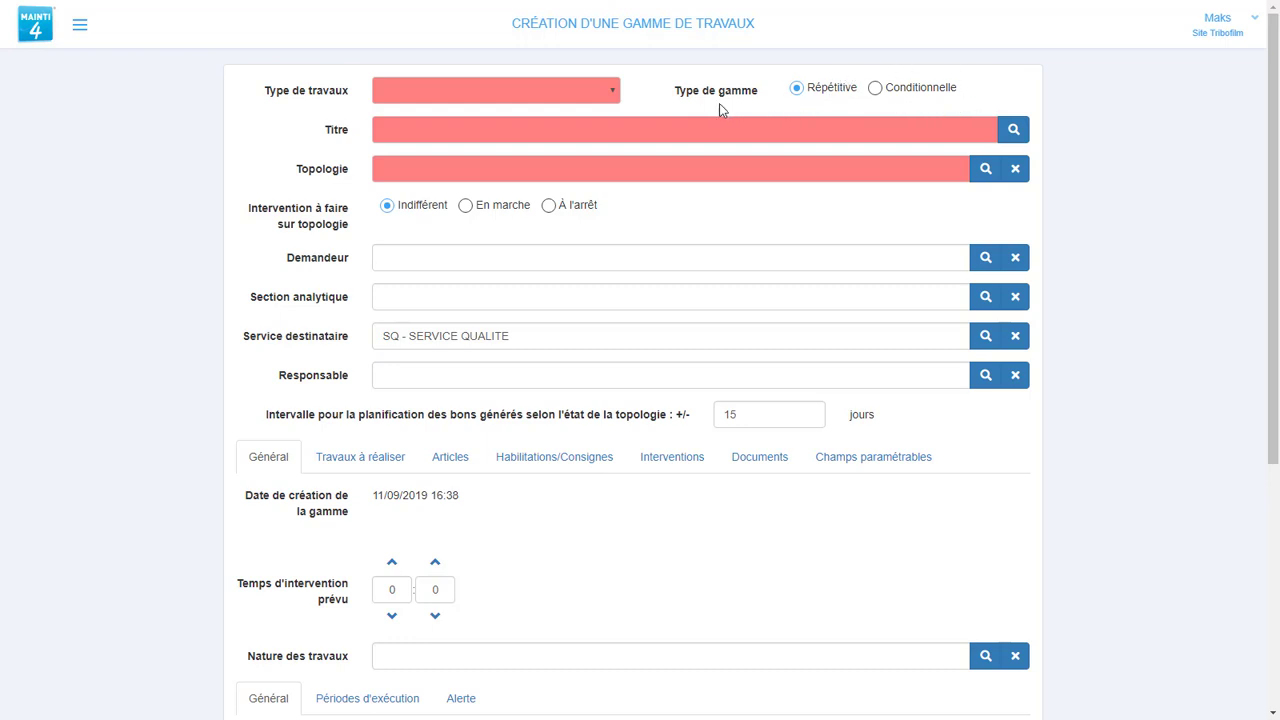
Set the type of work to PREVENTIF and title the gamme "Vérification du niveau de l'huile".
{"action": "left_click", "coordinate": [606, 91]}
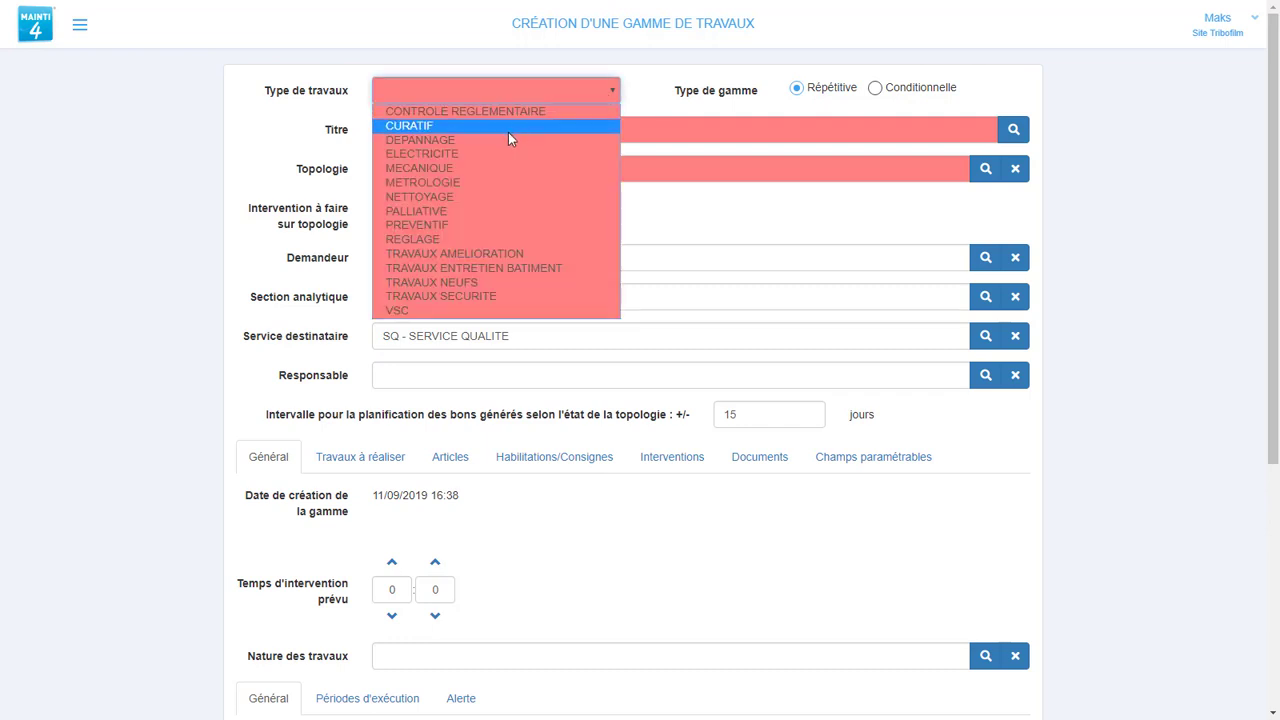
{"action": "left_click", "coordinate": [469, 225]}
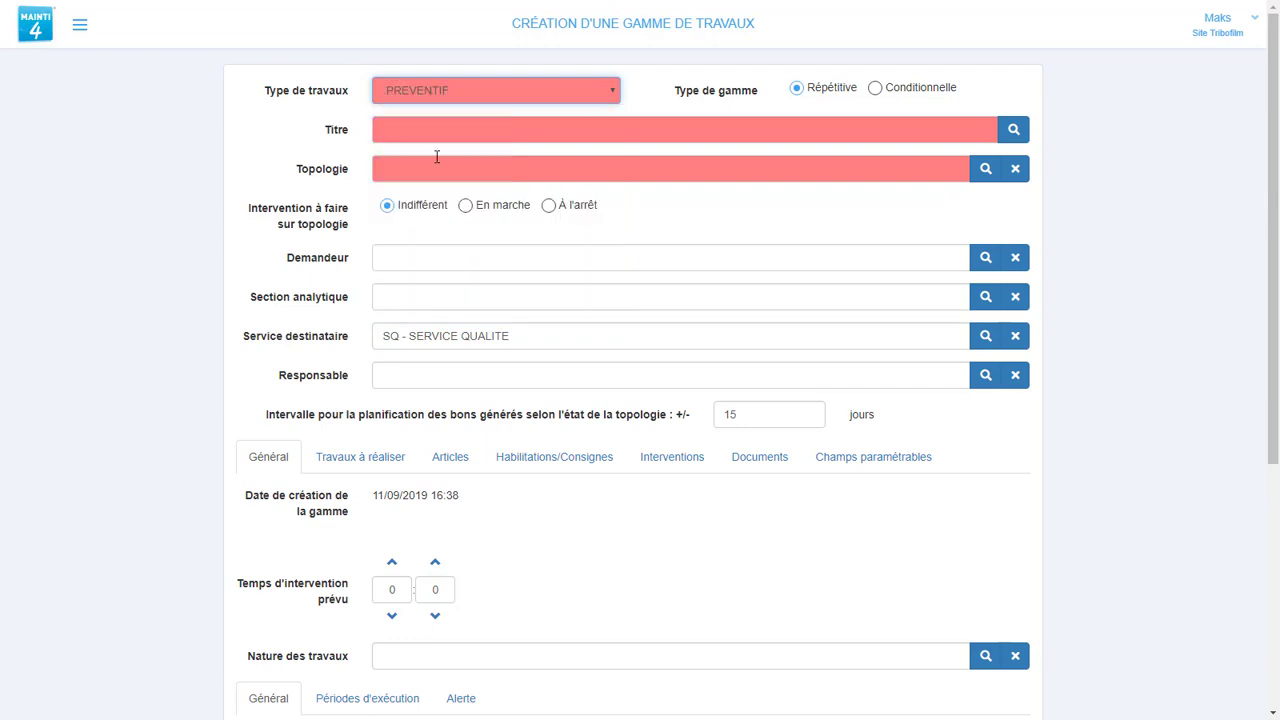
{"action": "left_click", "coordinate": [424, 129]}
{"action": "type", "text": "Vérification du niveau de l'huile"}
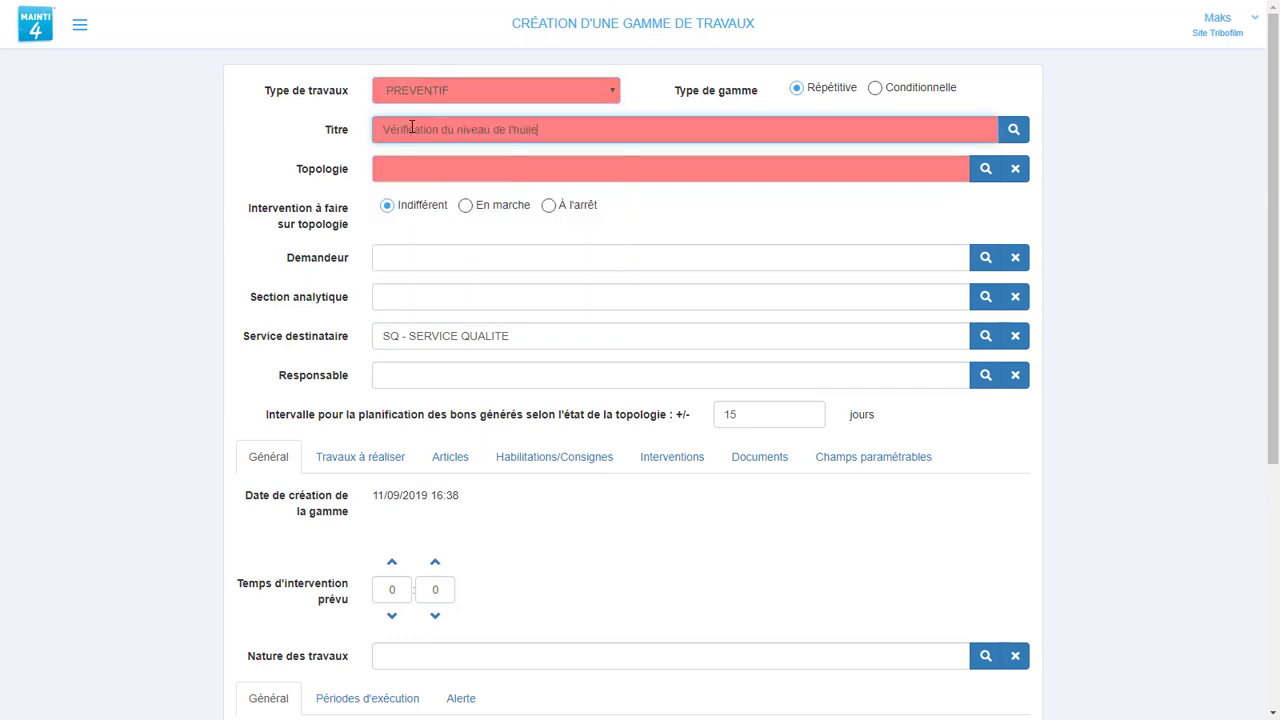
Search the topologies for "golf" and assign GOLF 4 to the gamme.
{"action": "left_click", "coordinate": [397, 163]}
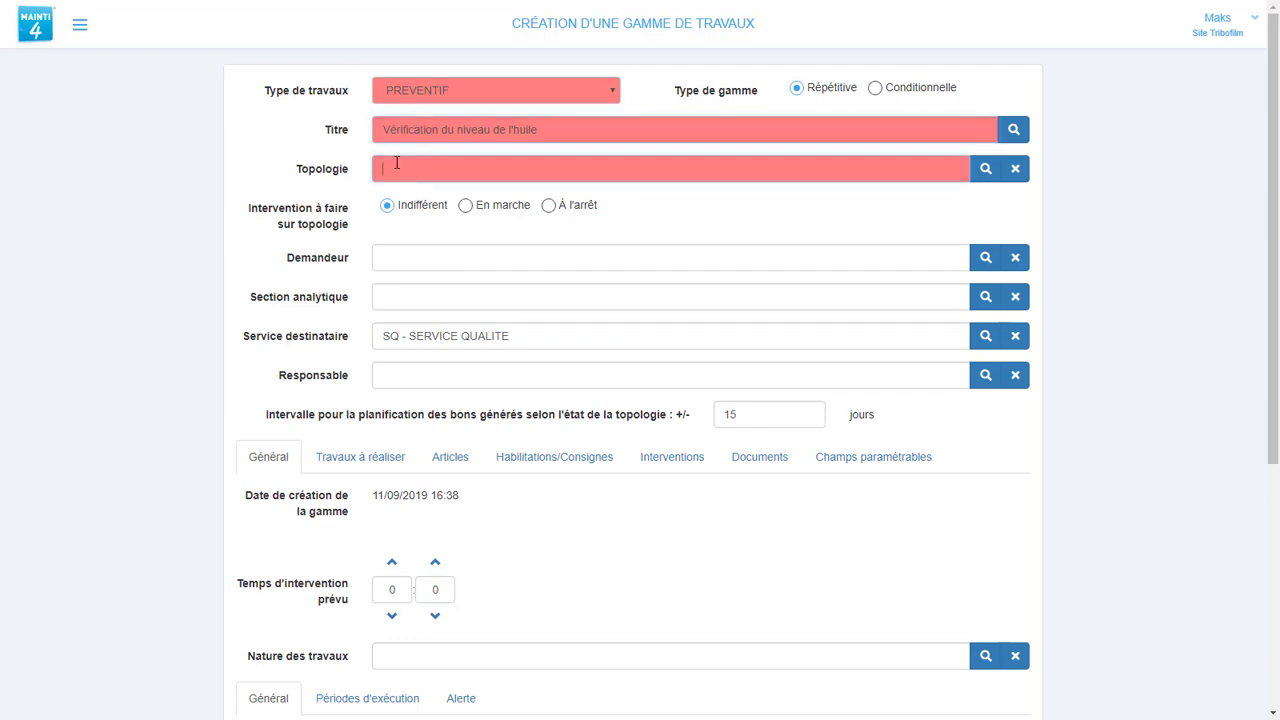
{"action": "type", "text": "go"}
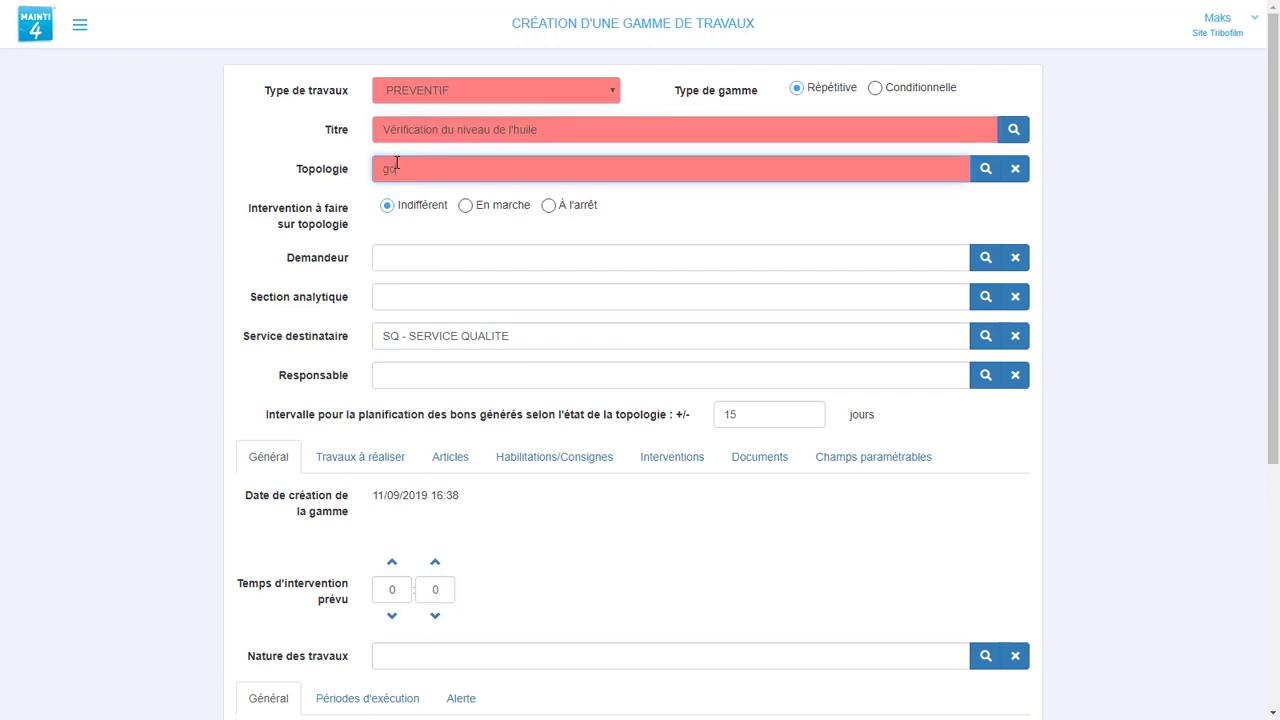
{"action": "type", "text": "lf"}
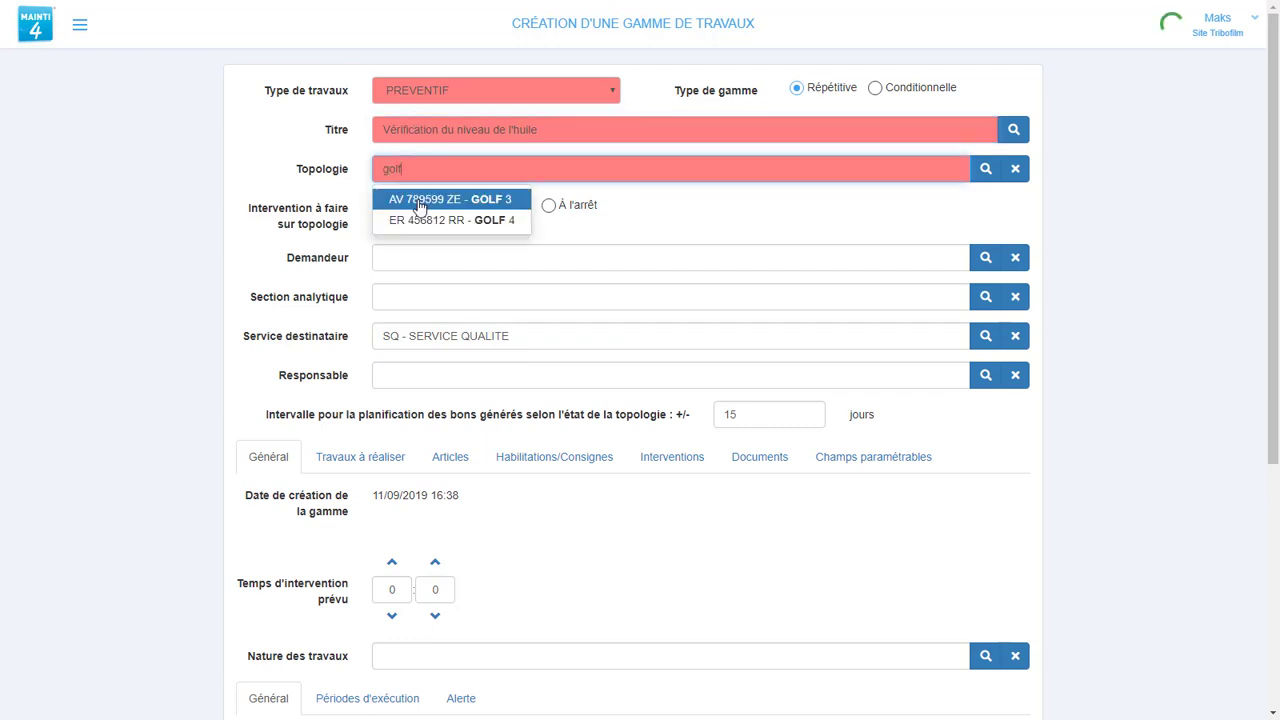
{"action": "left_click", "coordinate": [424, 222]}
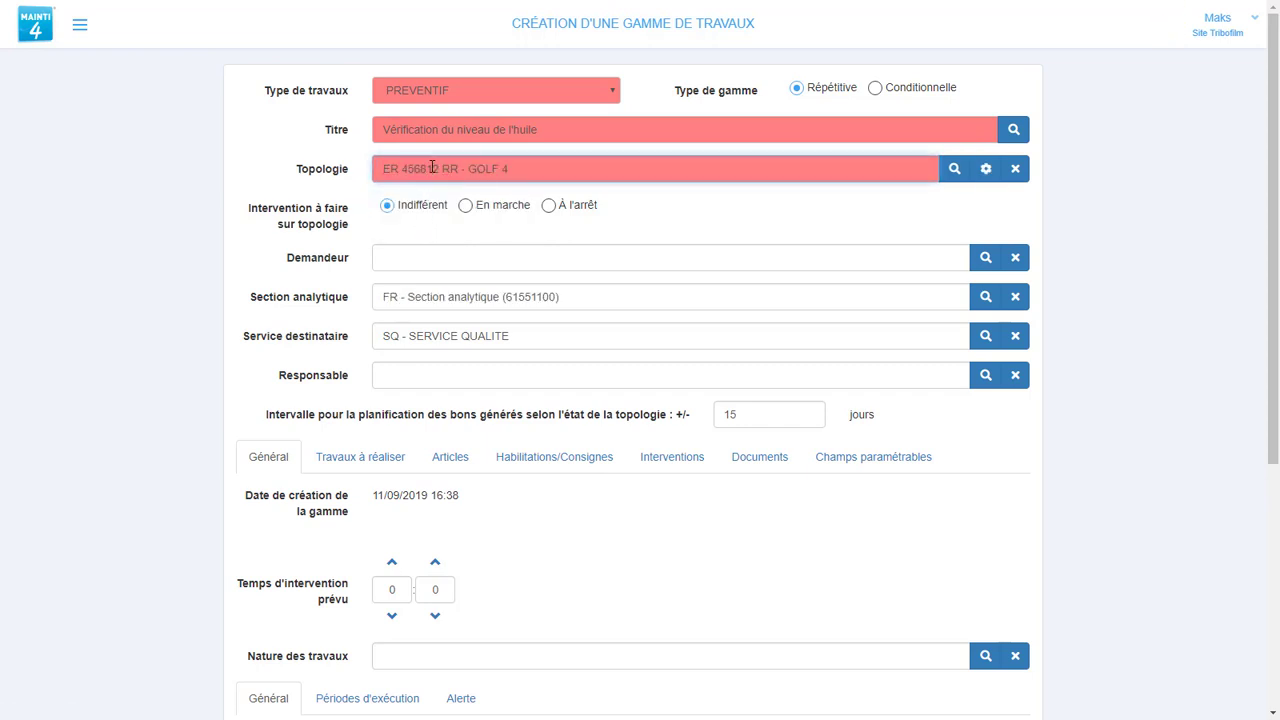
Set the gamme's periodicity to 4 and choose its time unit.
{"action": "scroll", "coordinate": [428, 220], "scroll_direction": "down", "scroll_amount": 1}
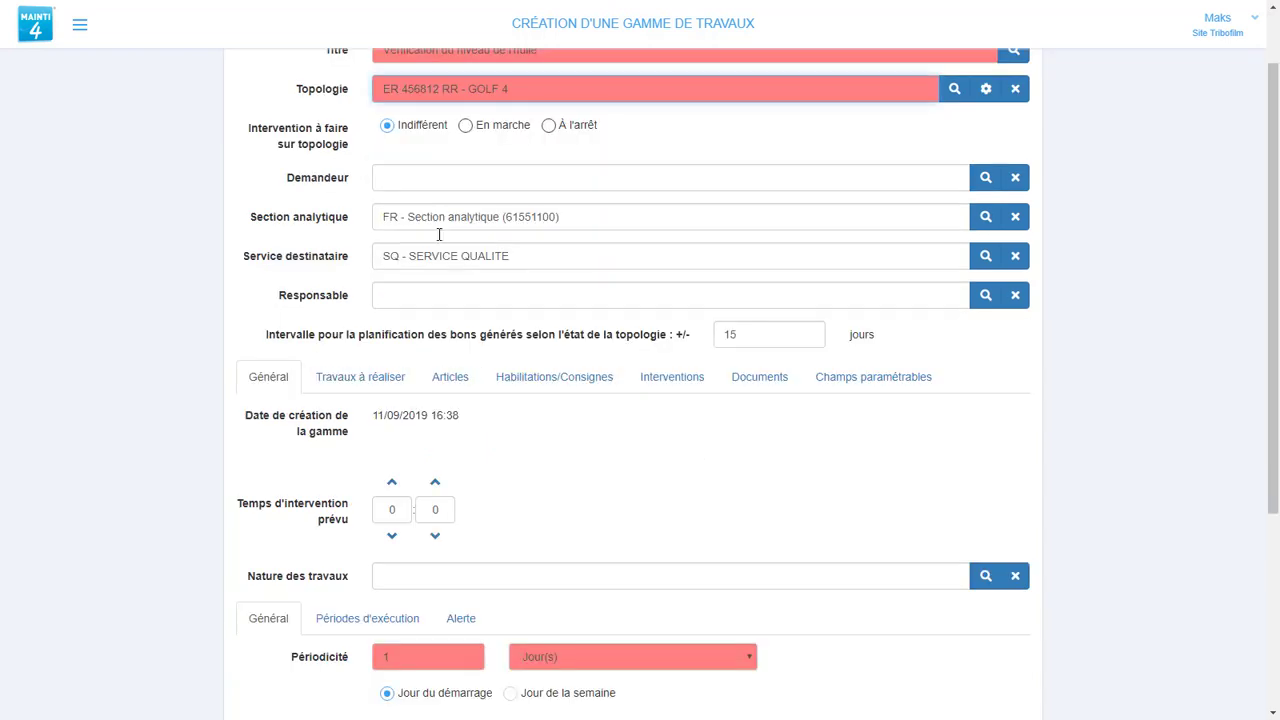
{"action": "scroll", "coordinate": [480, 597], "scroll_direction": "down", "scroll_amount": 1}
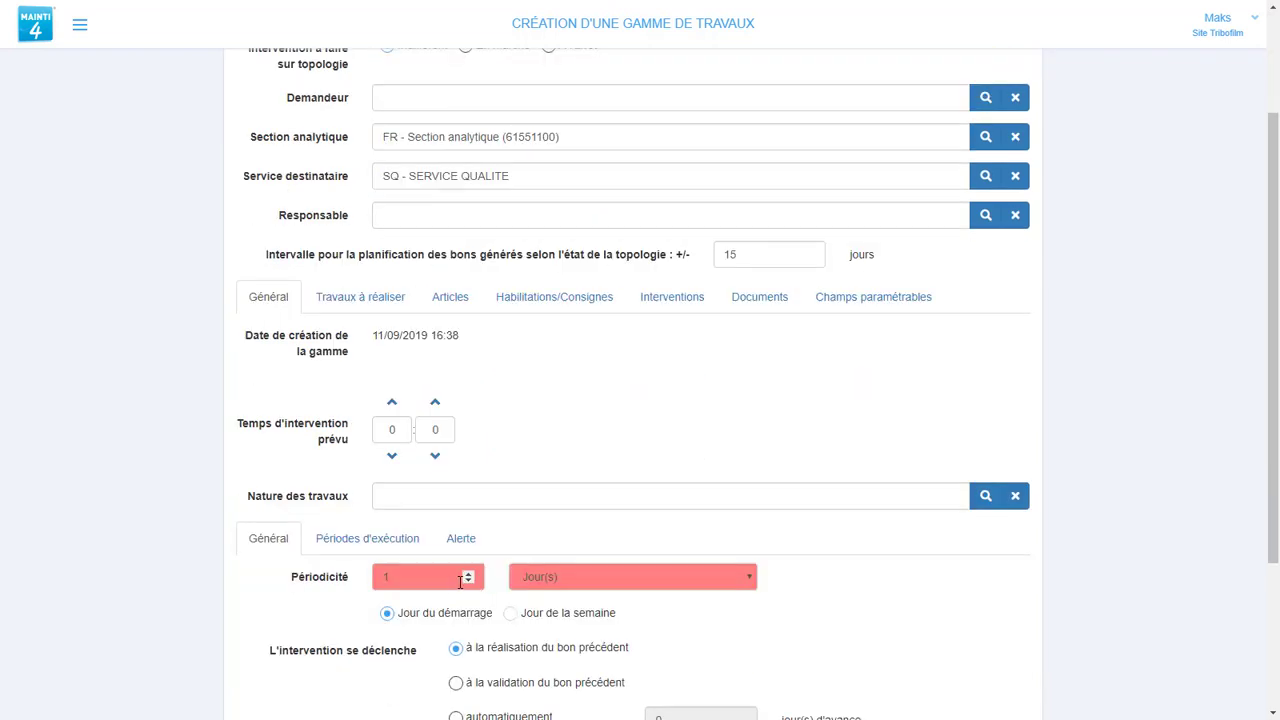
{"action": "left_click", "coordinate": [372, 577]}
{"action": "type", "text": "4"}
{"action": "left_click", "coordinate": [549, 584]}
{"action": "left_click", "coordinate": [548, 630]}
Examine the types available for a new work item, including the Check-List fields, without adding any work to the gamme.
{"action": "left_click", "coordinate": [357, 305]}
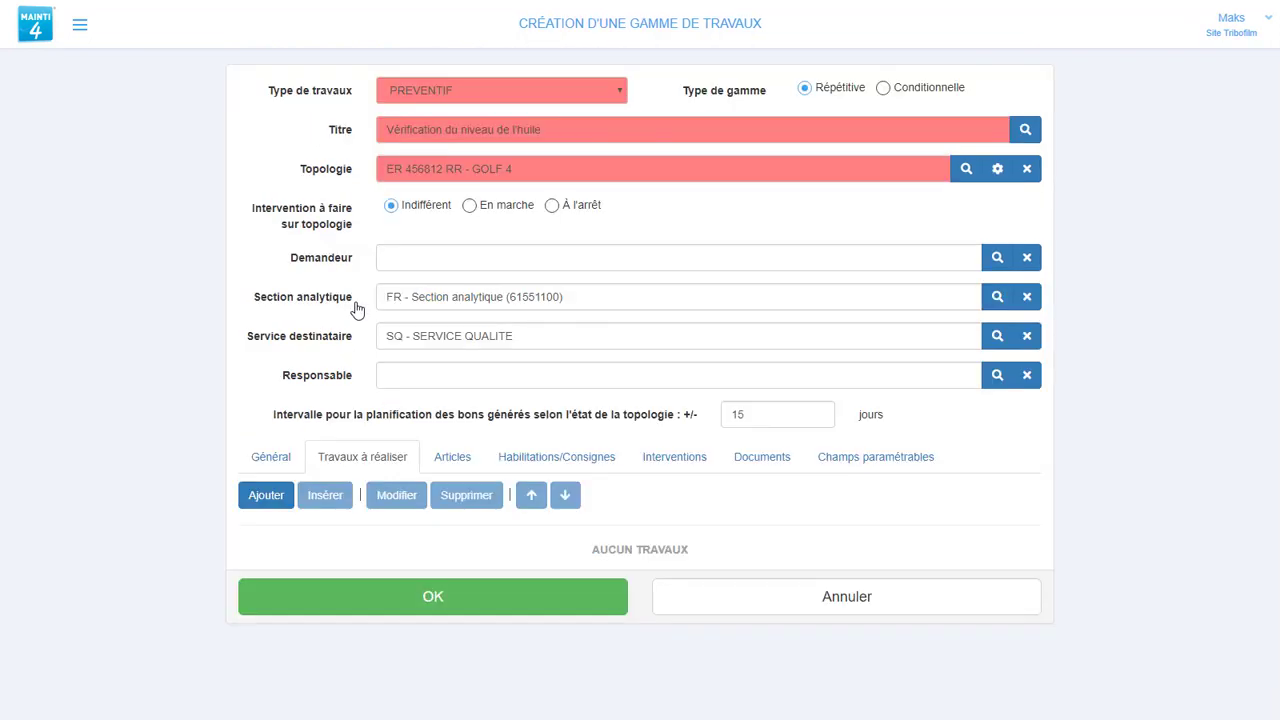
{"action": "left_click", "coordinate": [266, 495]}
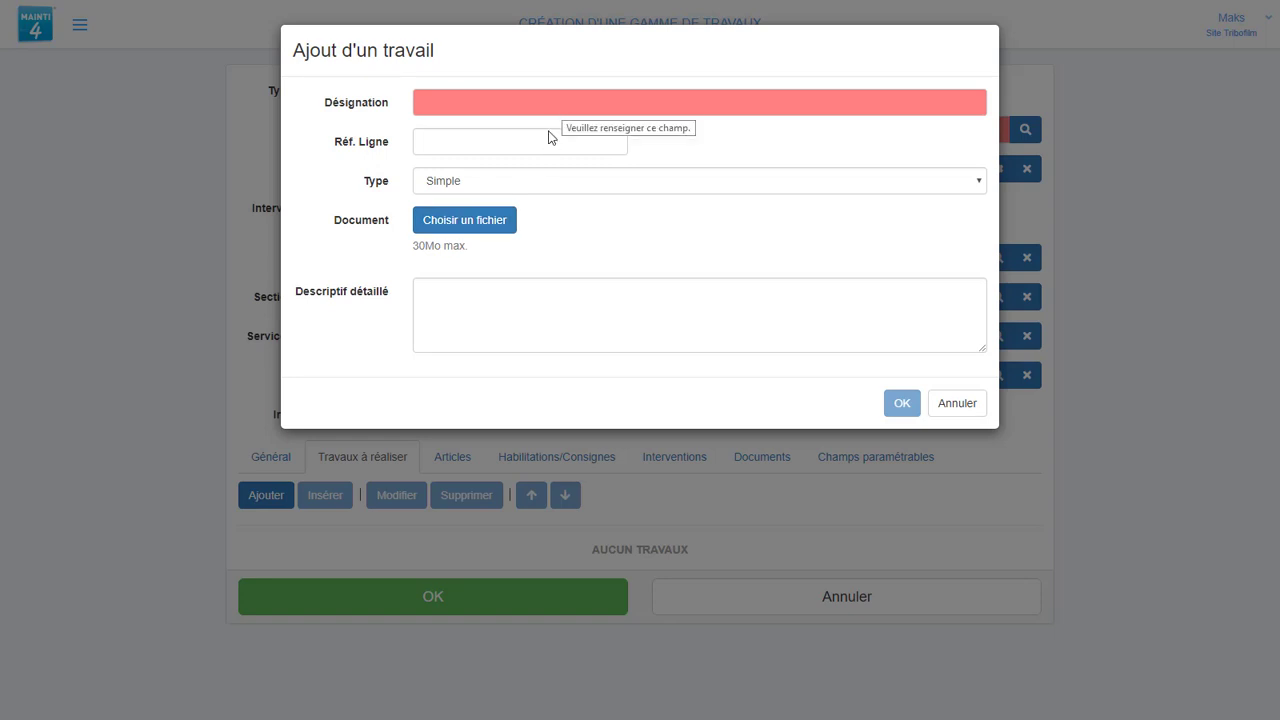
{"action": "left_click", "coordinate": [494, 187]}
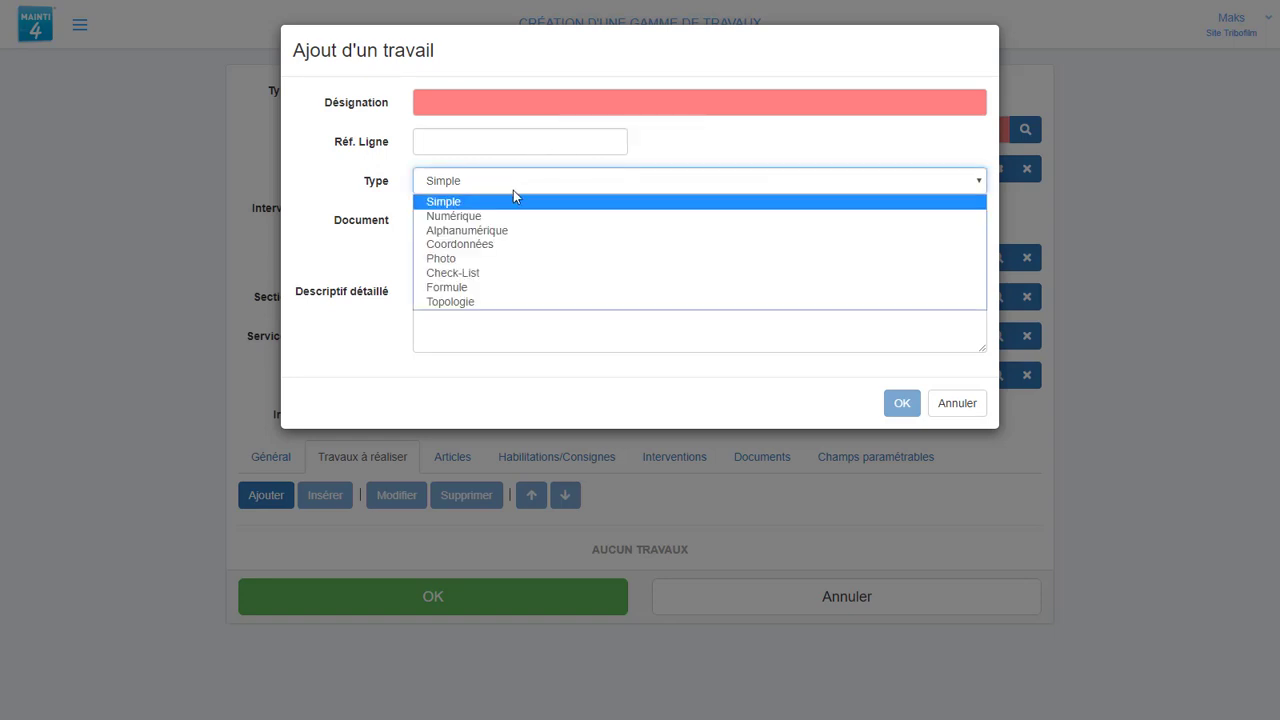
{"action": "left_click", "coordinate": [531, 273]}
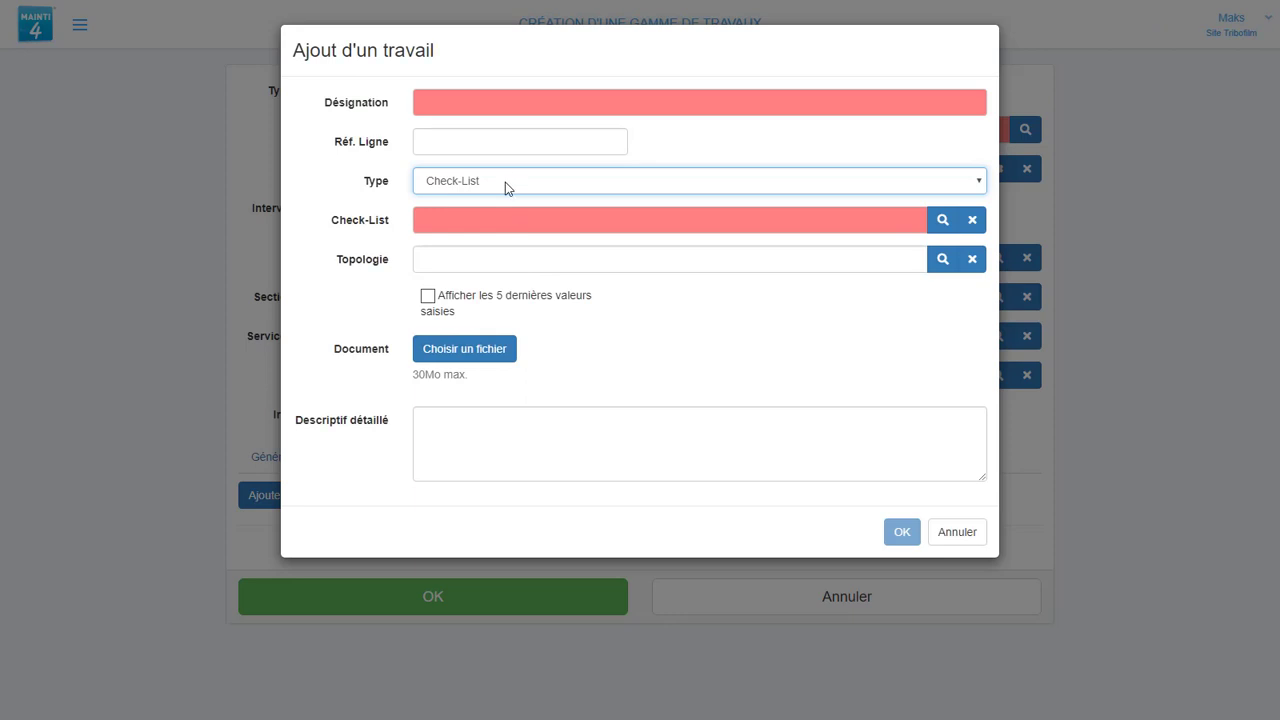
{"action": "left_click", "coordinate": [505, 182]}
{"action": "left_click", "coordinate": [494, 202]}
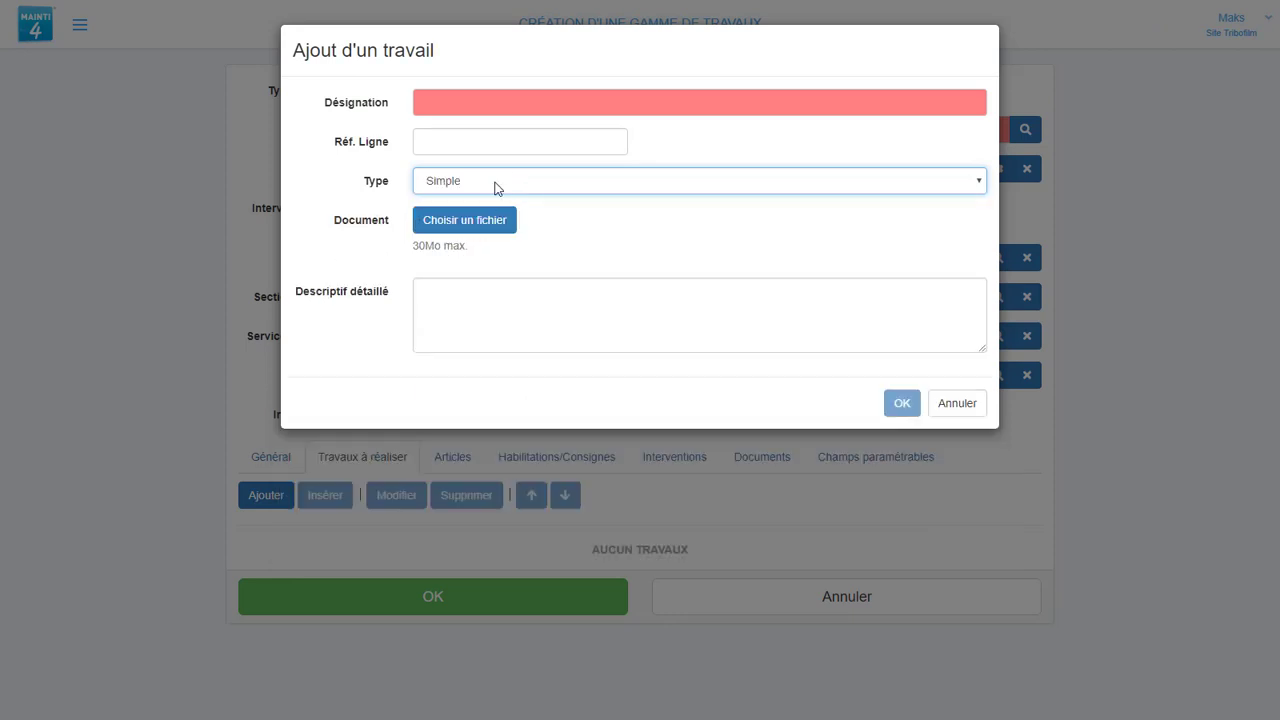
{"action": "left_click", "coordinate": [950, 406]}
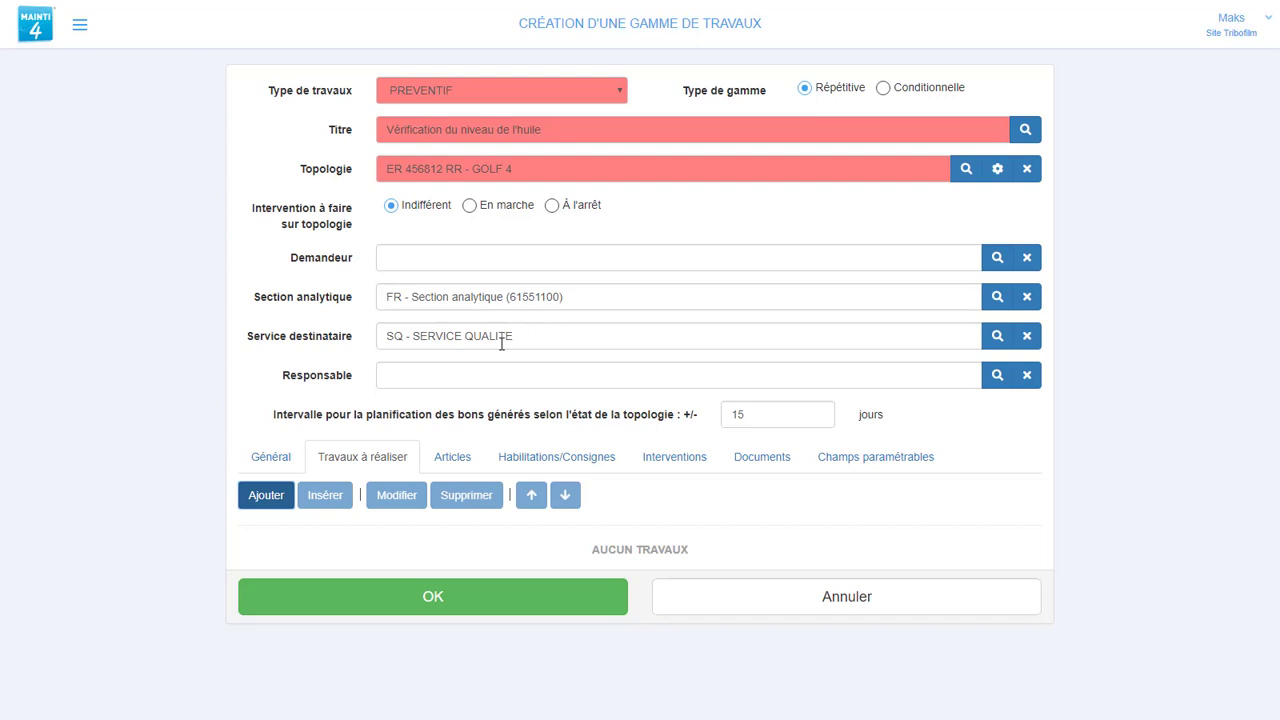
Examine the article entry form without adding one, and review the instructions, interventions, documents and custom fields of the gamme.
{"action": "left_click", "coordinate": [450, 457]}
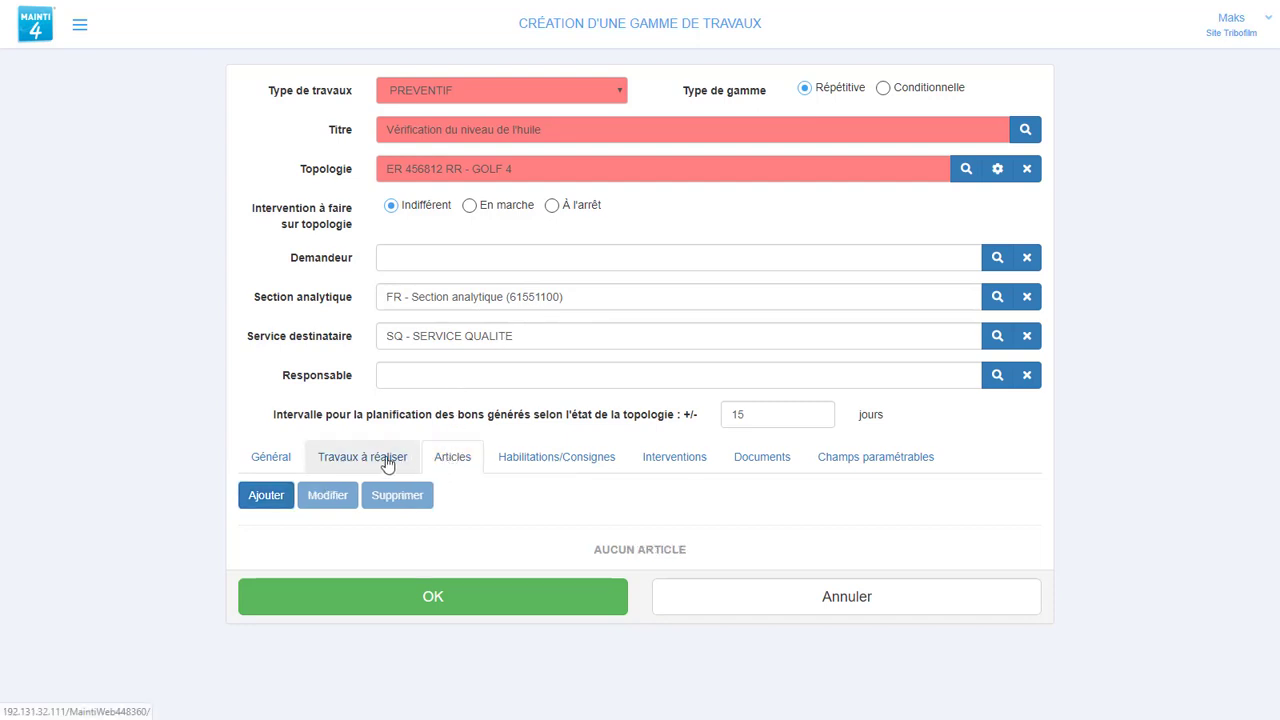
{"action": "left_click", "coordinate": [267, 510]}
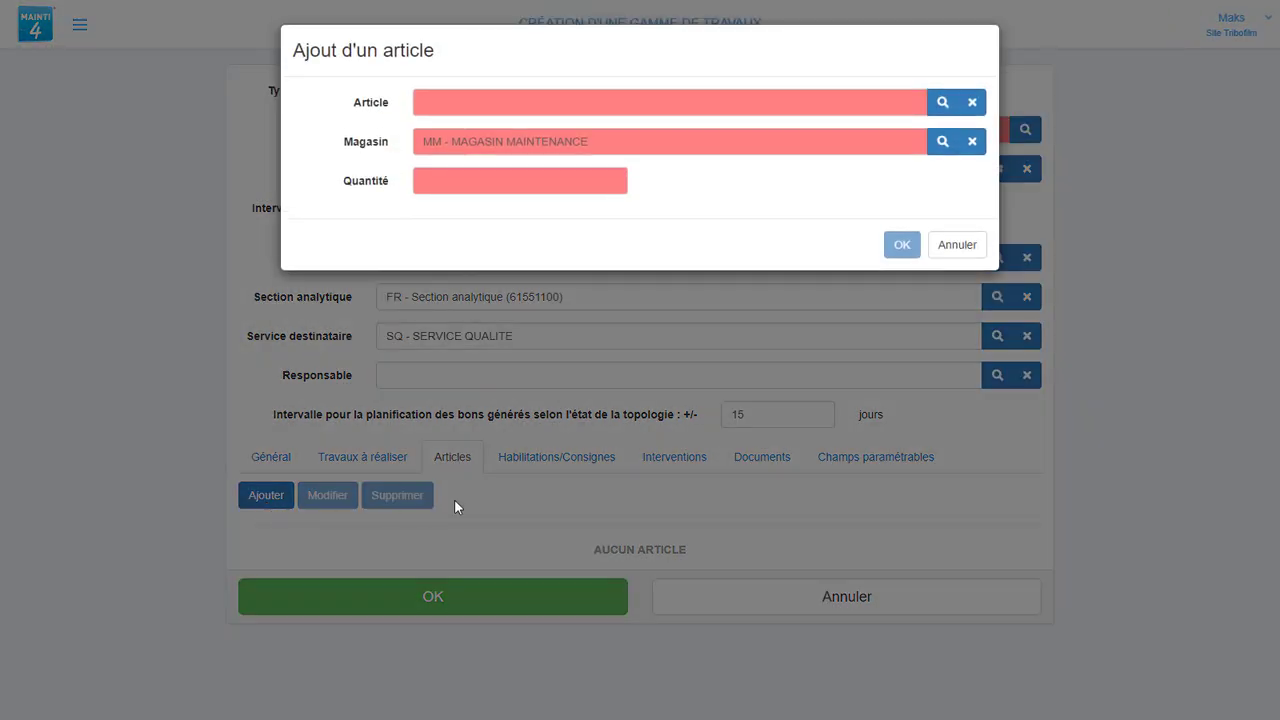
{"action": "left_click", "coordinate": [957, 248]}
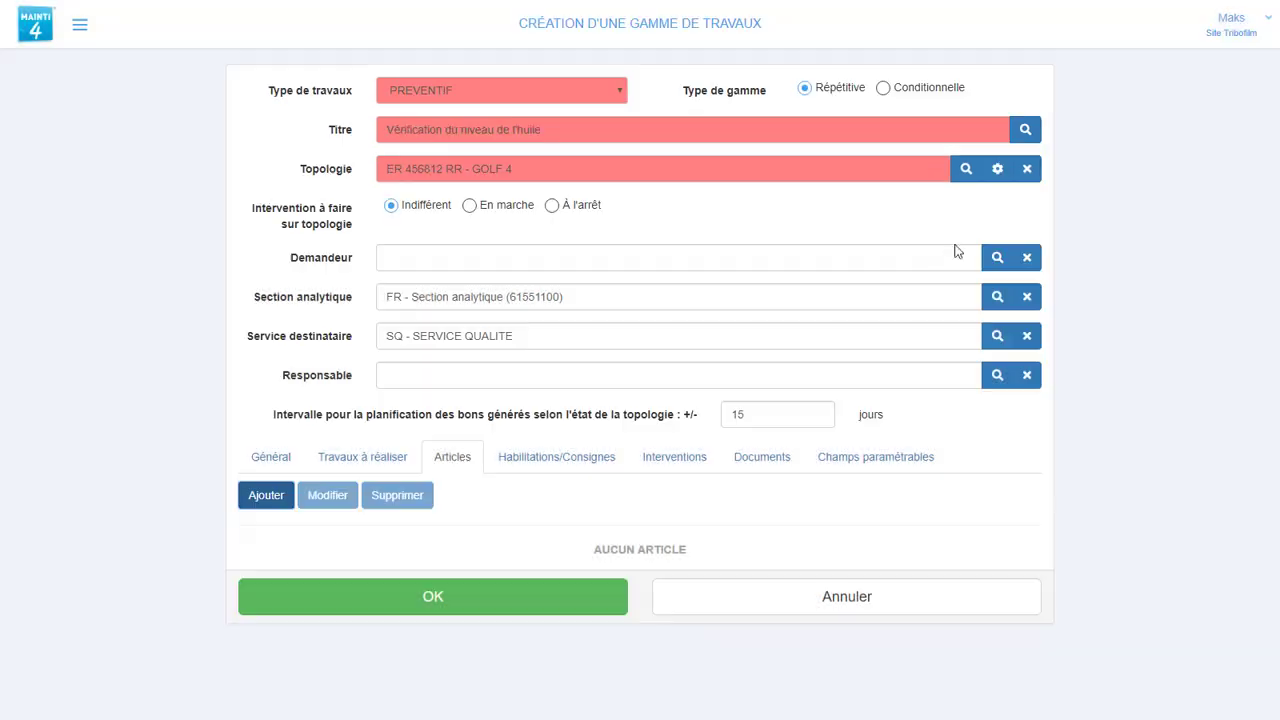
{"action": "left_click", "coordinate": [548, 462]}
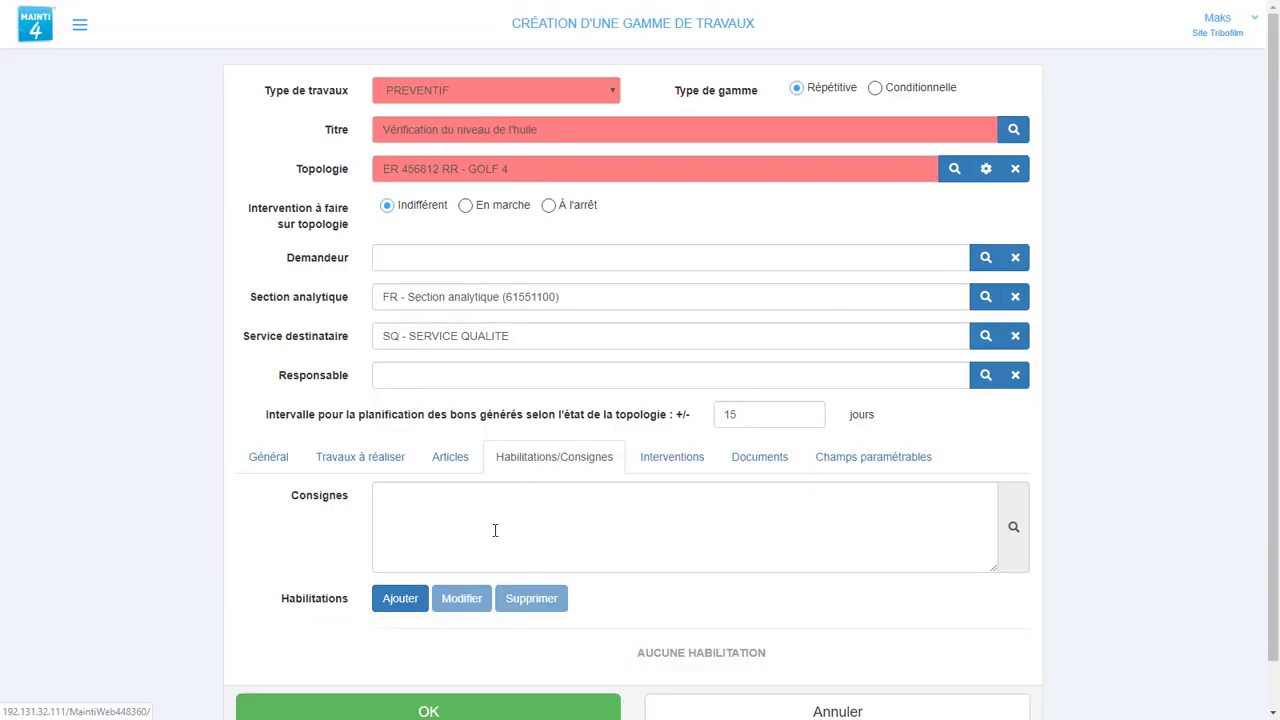
{"action": "left_click", "coordinate": [672, 462]}
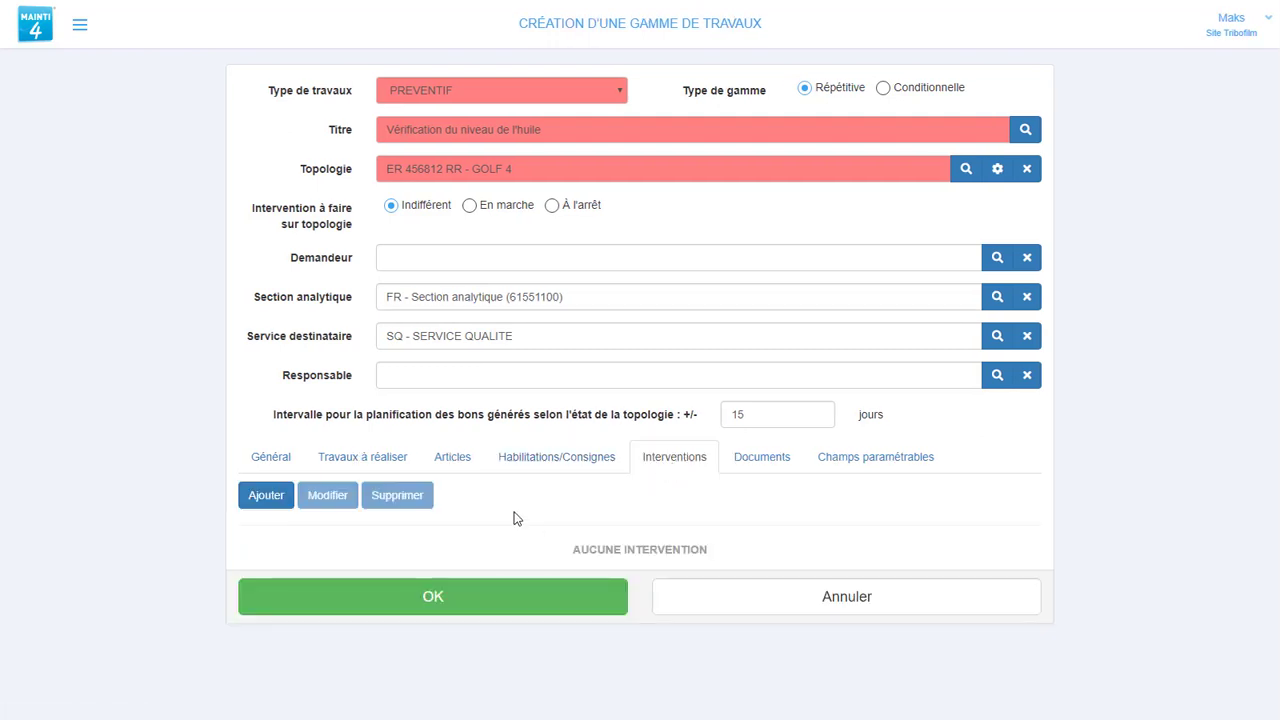
{"action": "left_click", "coordinate": [762, 472]}
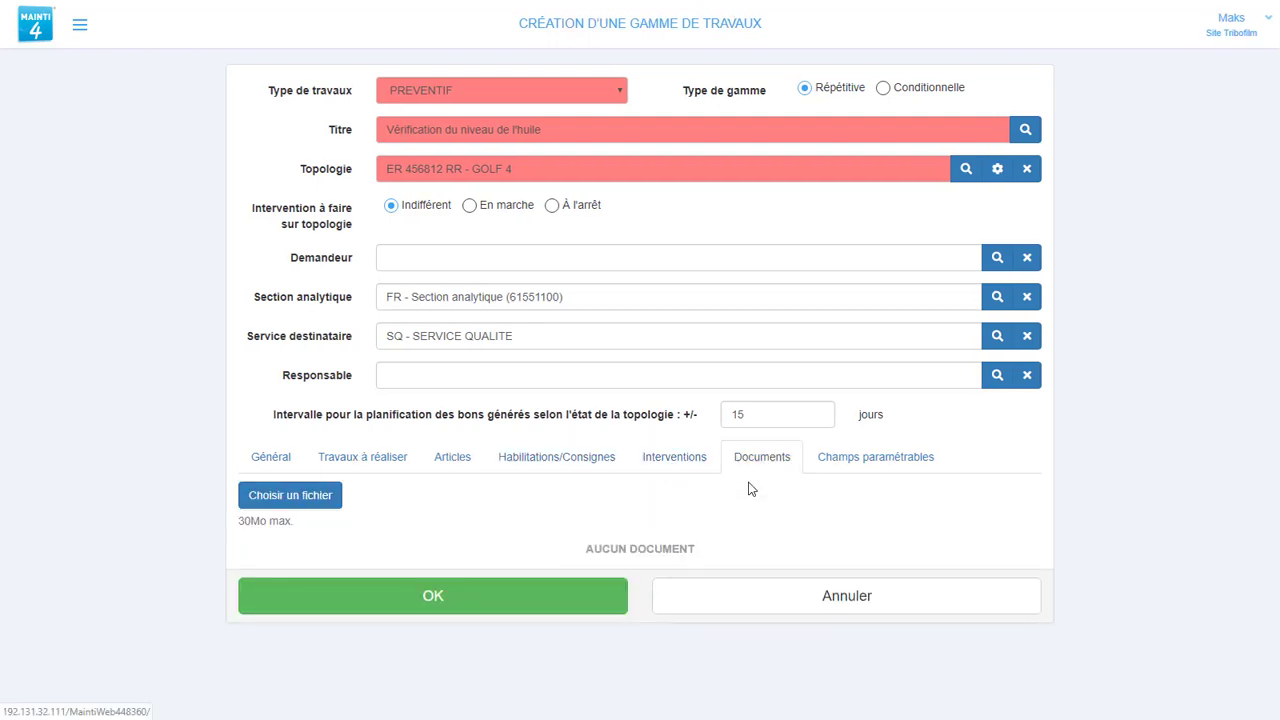
{"action": "left_click", "coordinate": [877, 466]}
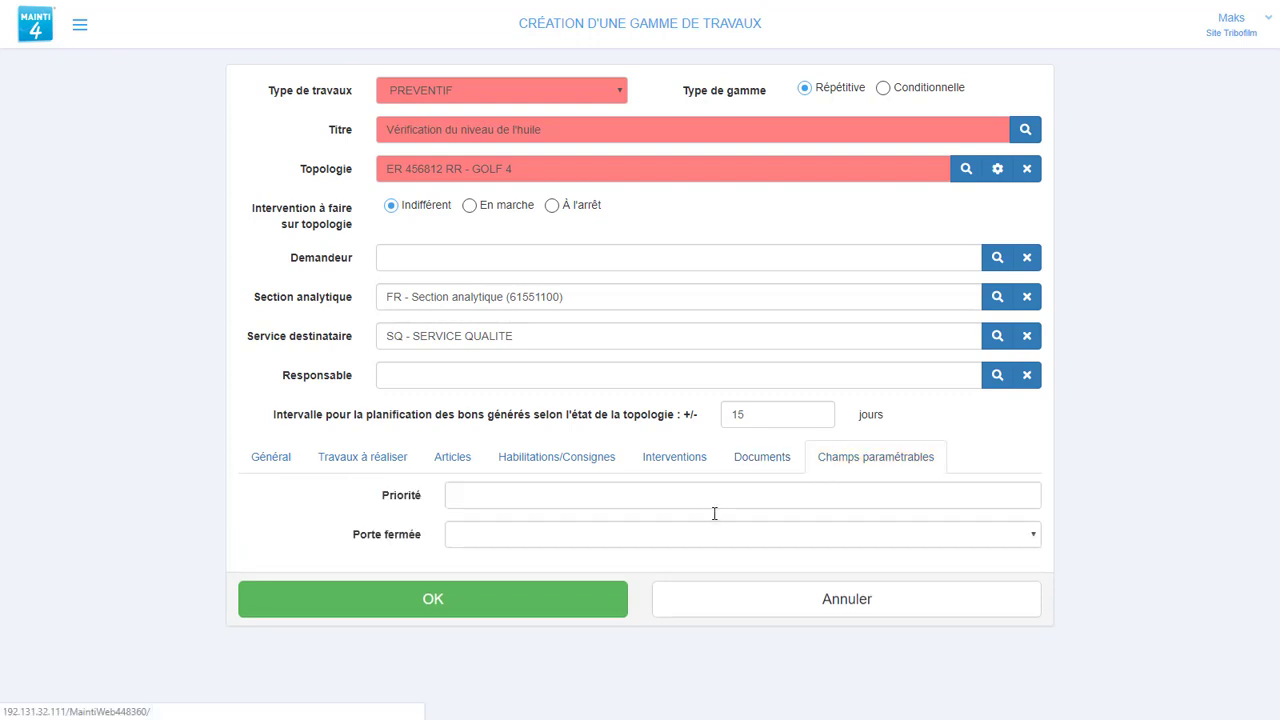
Save the gamme and start "Vérification du niveau de l'huile" with a start date of 12/09/2019 at 08:58.
{"action": "left_click", "coordinate": [512, 607]}
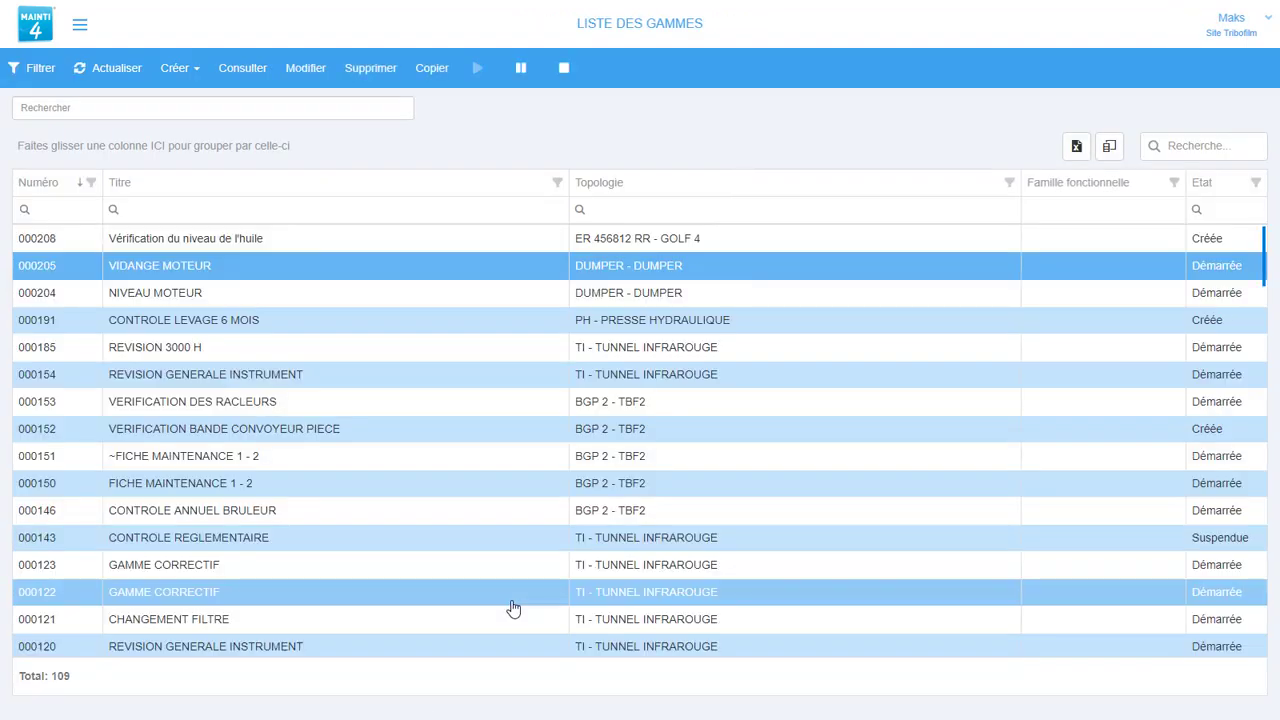
{"action": "left_click", "coordinate": [371, 243]}
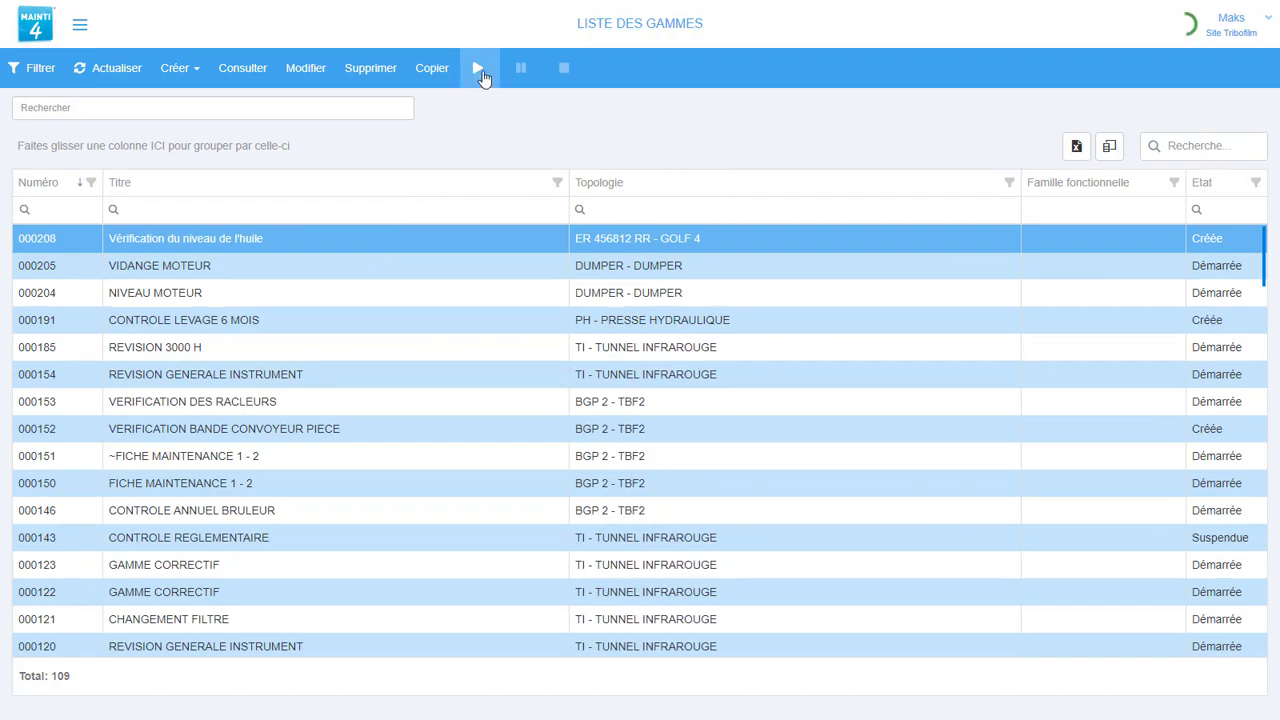
{"action": "left_click", "coordinate": [479, 72]}
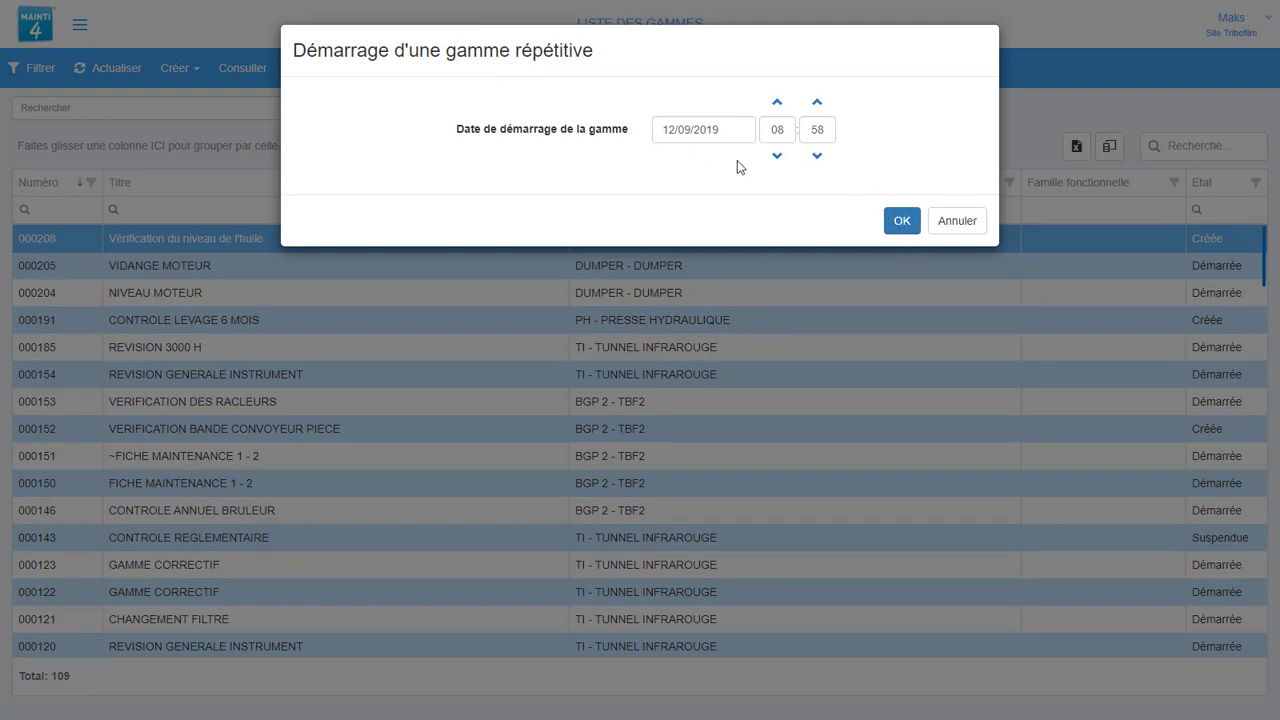
{"action": "left_click", "coordinate": [903, 220]}
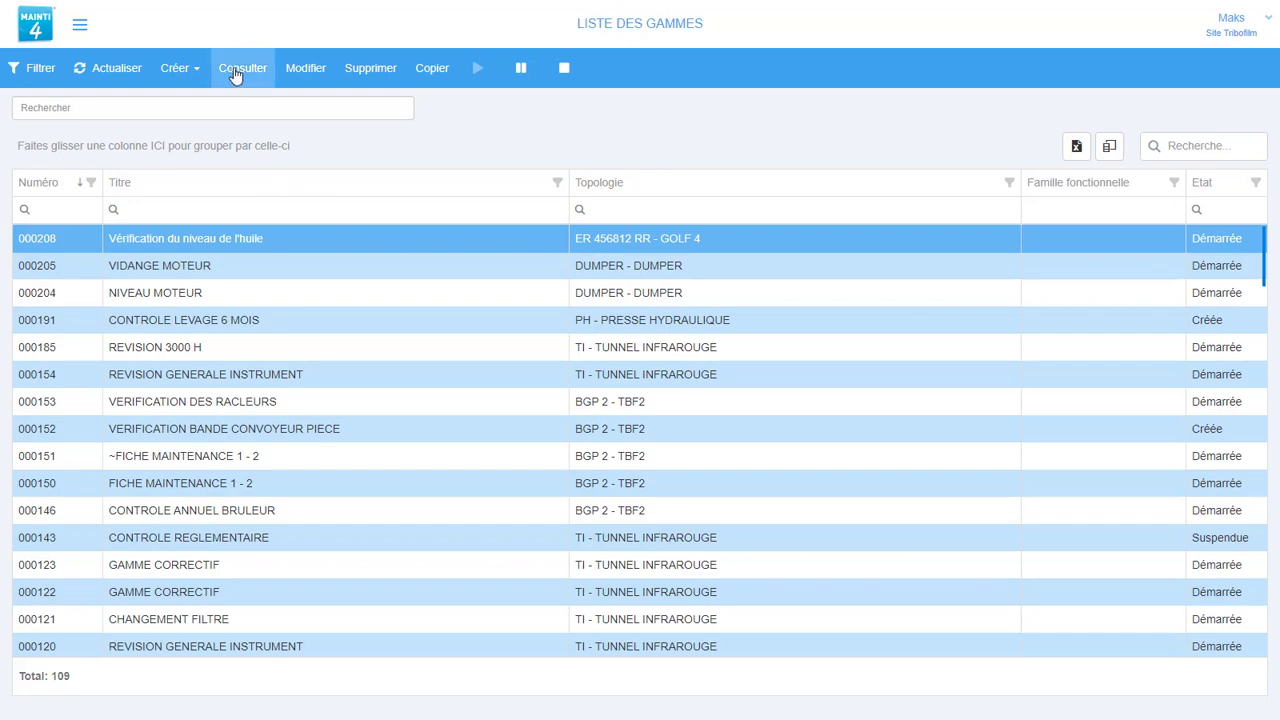
Return to the home page and open the list of bons de travaux.
{"action": "left_click", "coordinate": [42, 28]}
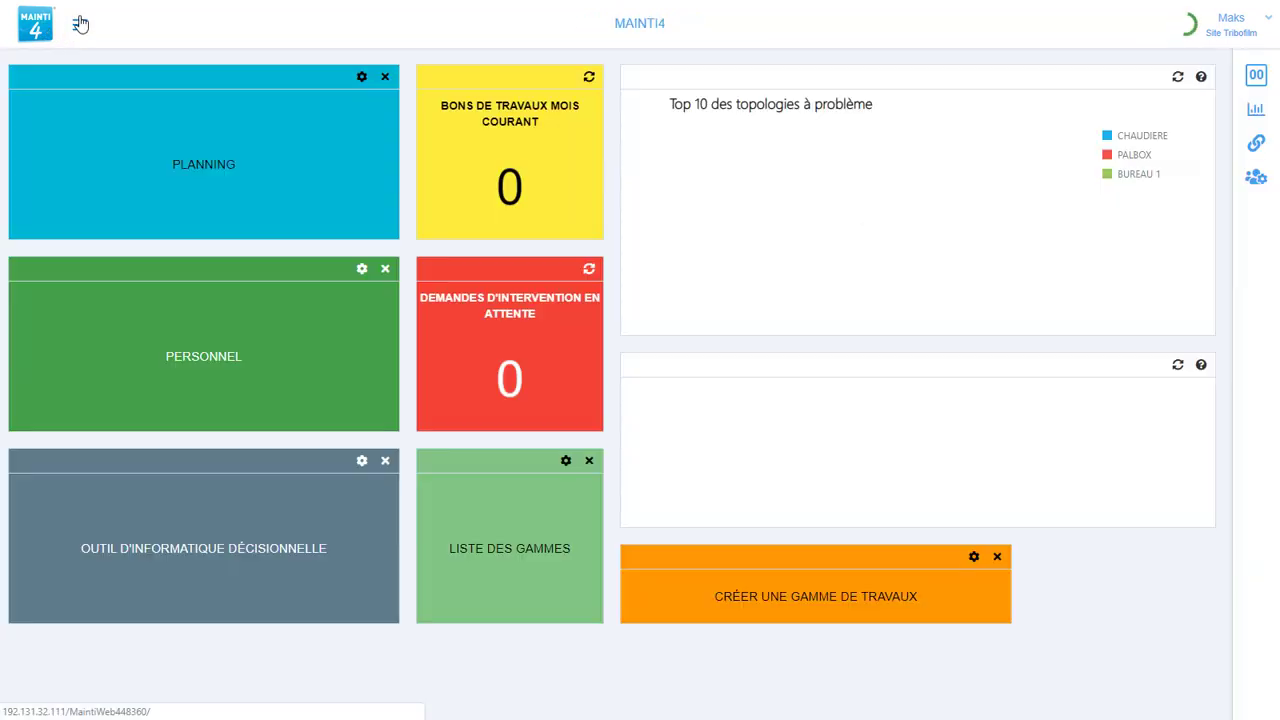
{"action": "left_click", "coordinate": [80, 28]}
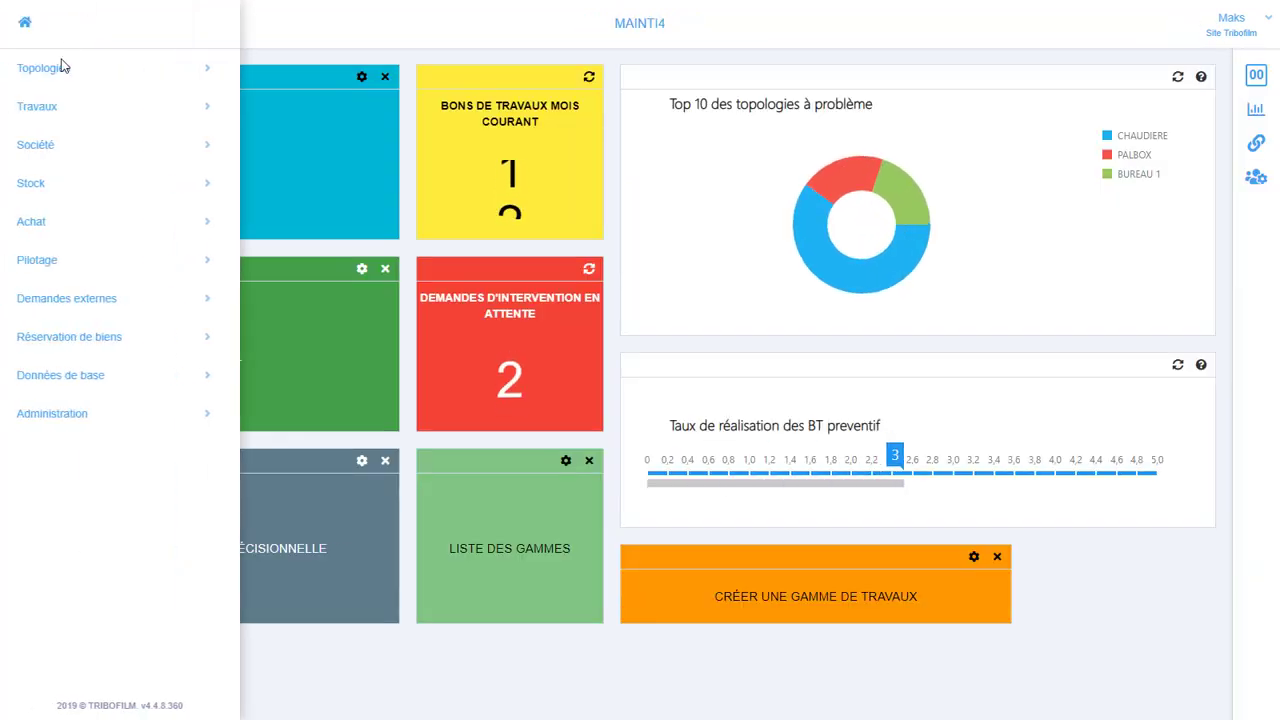
{"action": "left_click", "coordinate": [30, 110]}
{"action": "left_click", "coordinate": [32, 144]}
{"action": "left_click", "coordinate": [57, 70]}
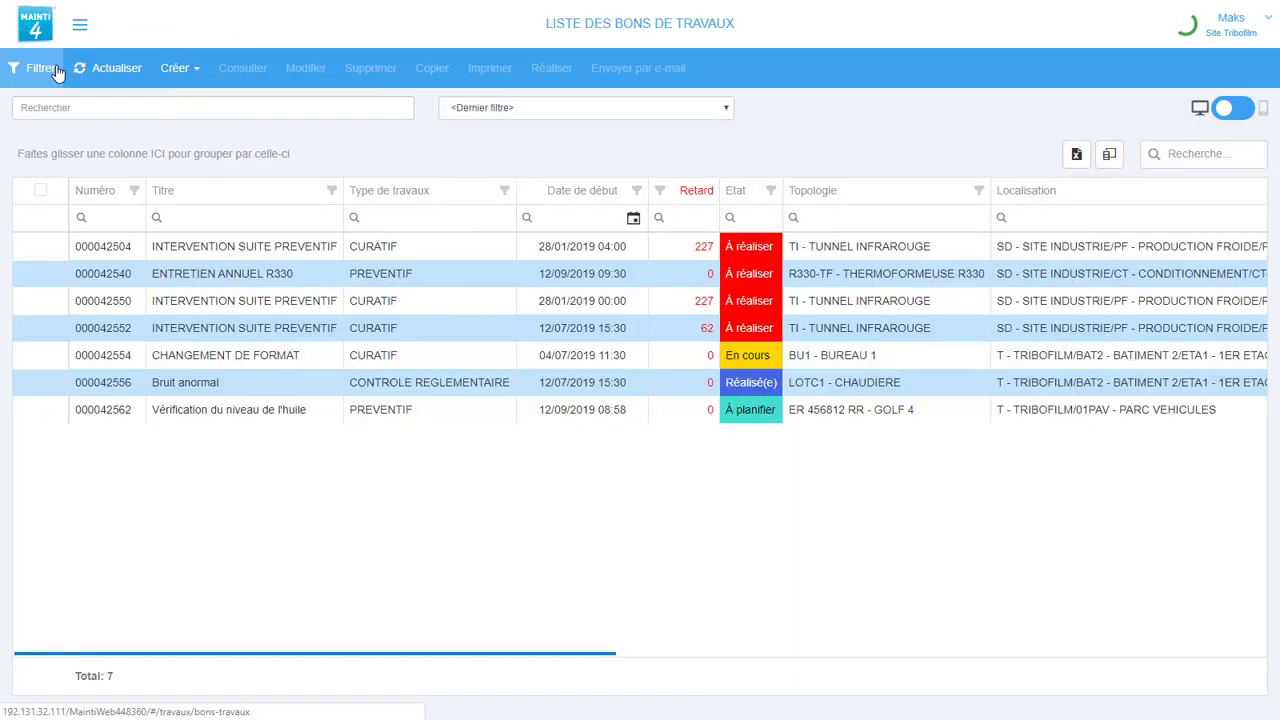
Filter the bons de travaux to those issued from a gamme and select the "Vérification du niveau de l'huile" order.
{"action": "left_click", "coordinate": [40, 68]}
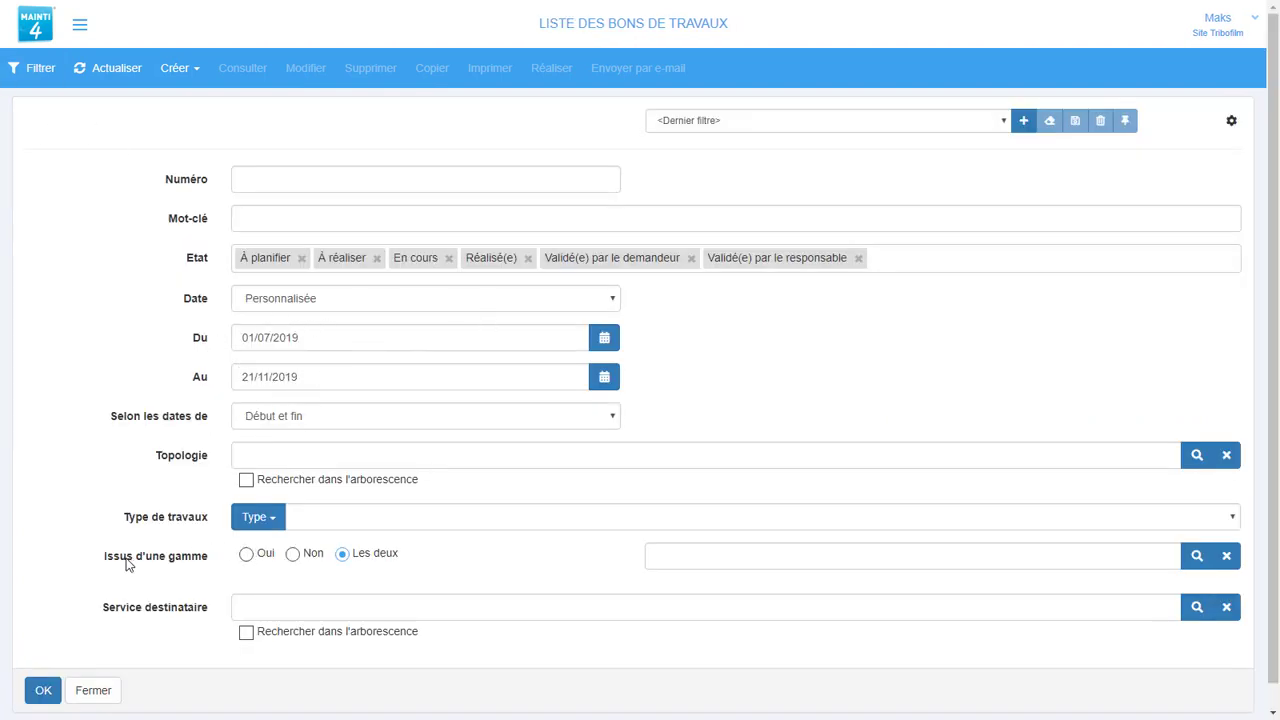
{"action": "left_click", "coordinate": [245, 556]}
{"action": "left_click", "coordinate": [43, 690]}
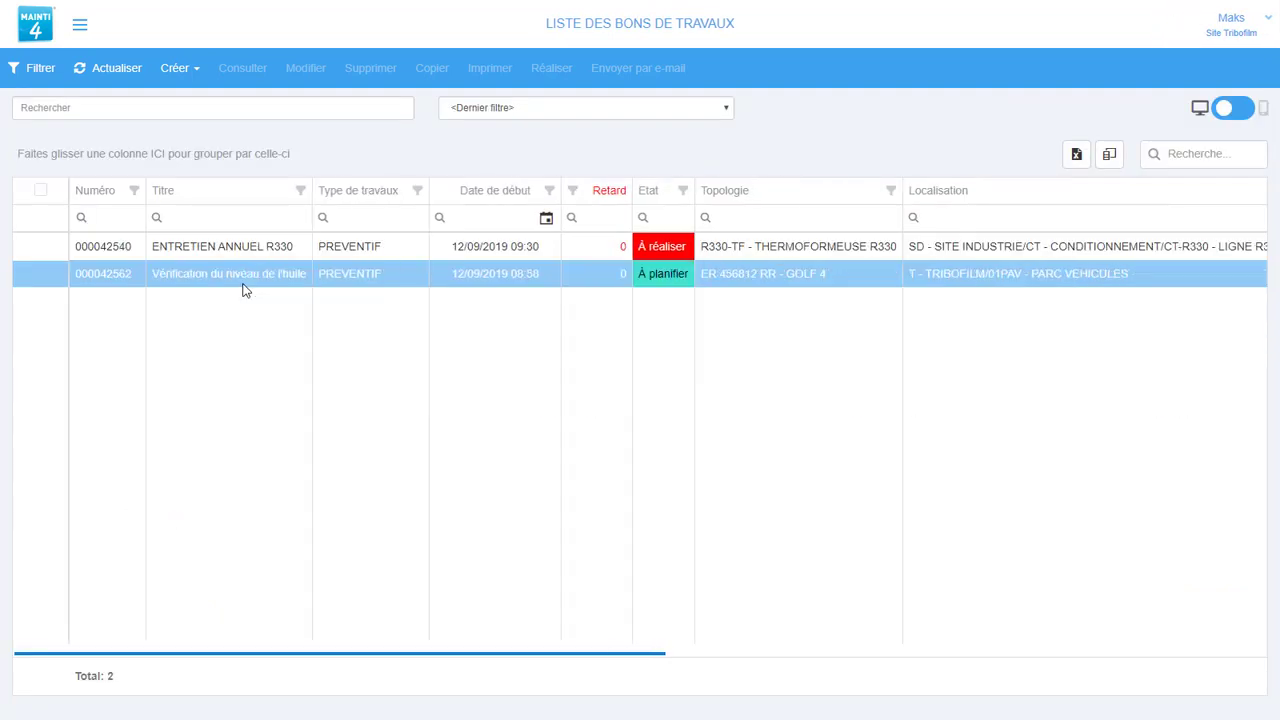
{"action": "left_click", "coordinate": [210, 281]}
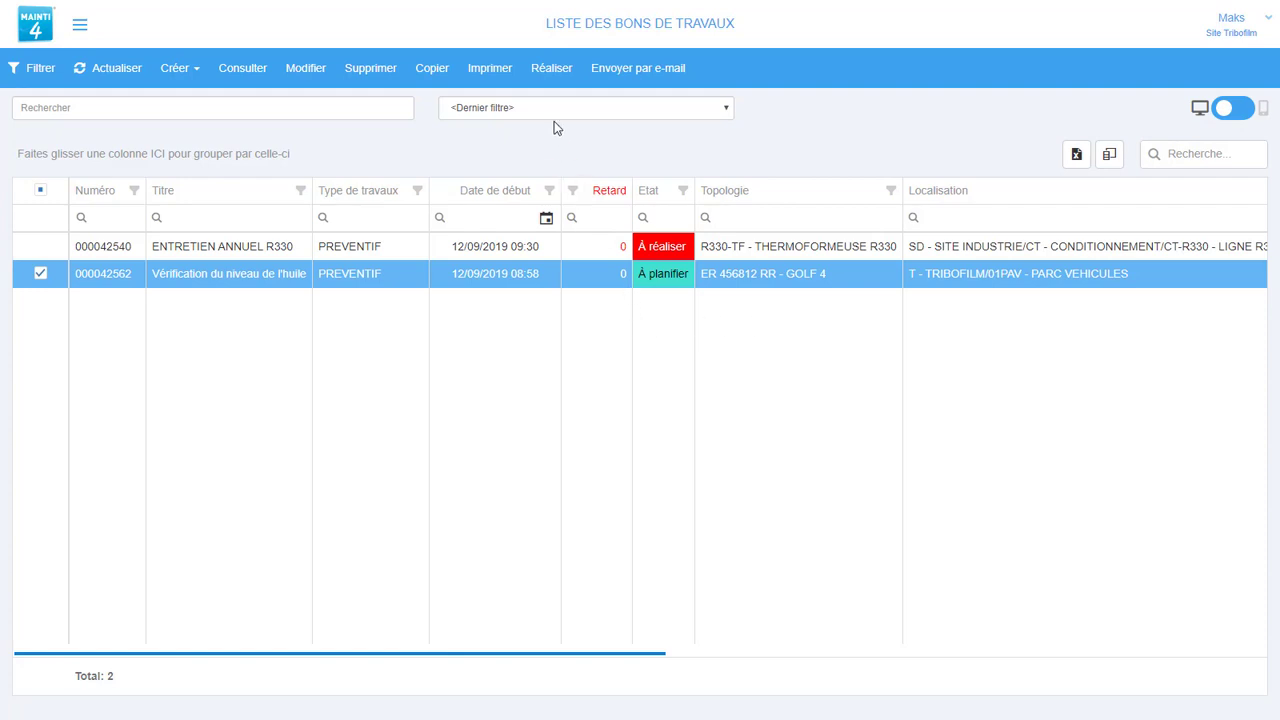
Mark the selected oil-check order as carried out on 12/09/2019 at 09:39, accepting the date later than the current one.
{"action": "left_click", "coordinate": [567, 72]}
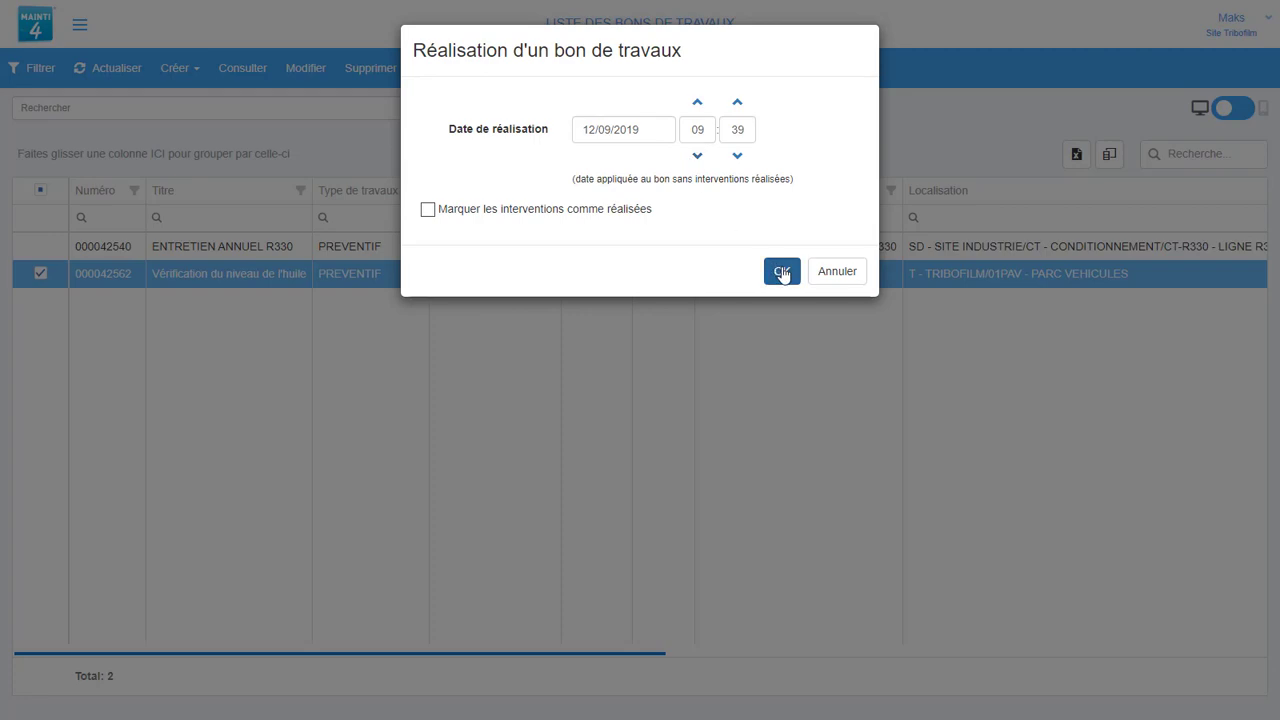
{"action": "left_click", "coordinate": [782, 272]}
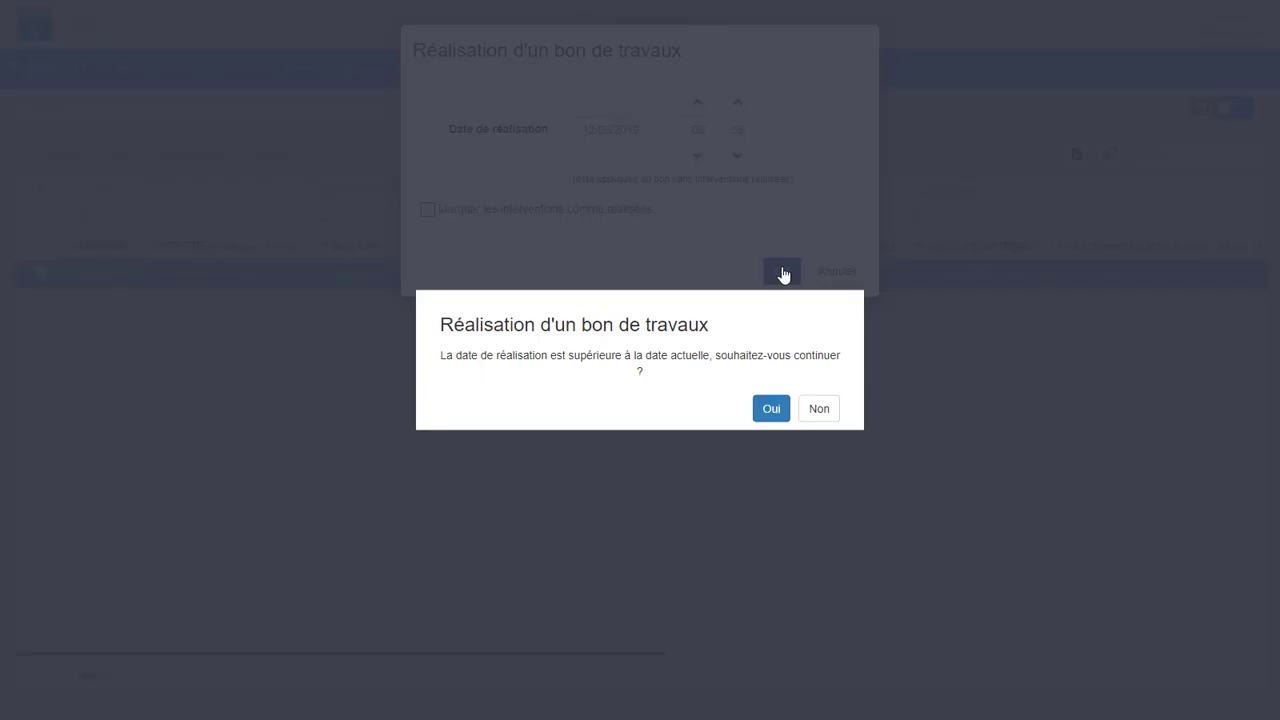
{"action": "left_click", "coordinate": [767, 414]}
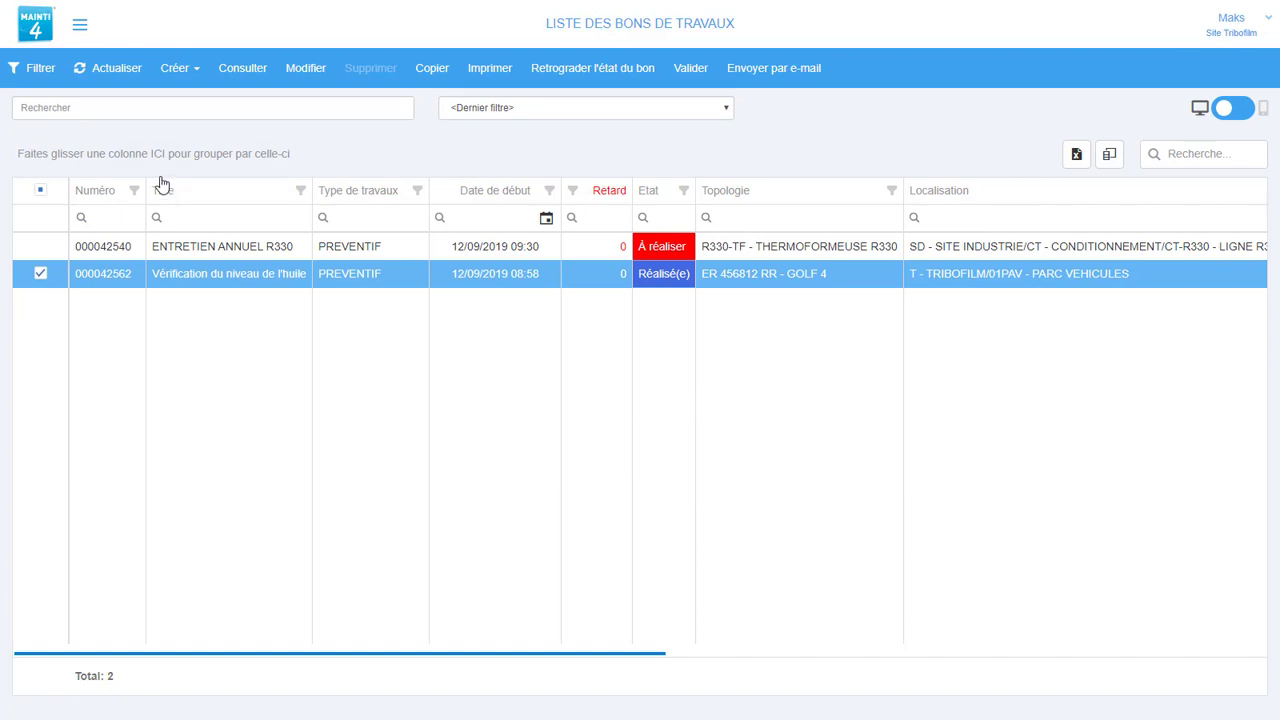
Extend the end date of the bons de travaux filter to 31/01/2020 and apply it.
{"action": "left_click", "coordinate": [42, 70]}
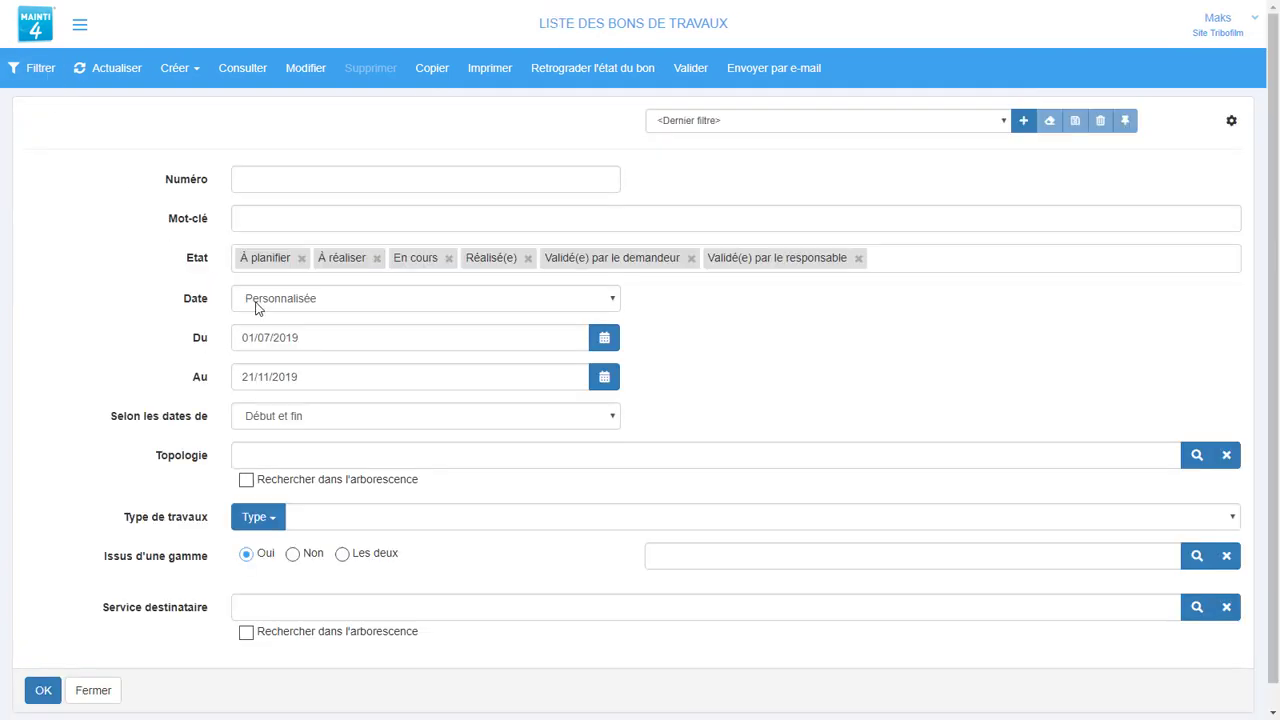
{"action": "left_click", "coordinate": [289, 376]}
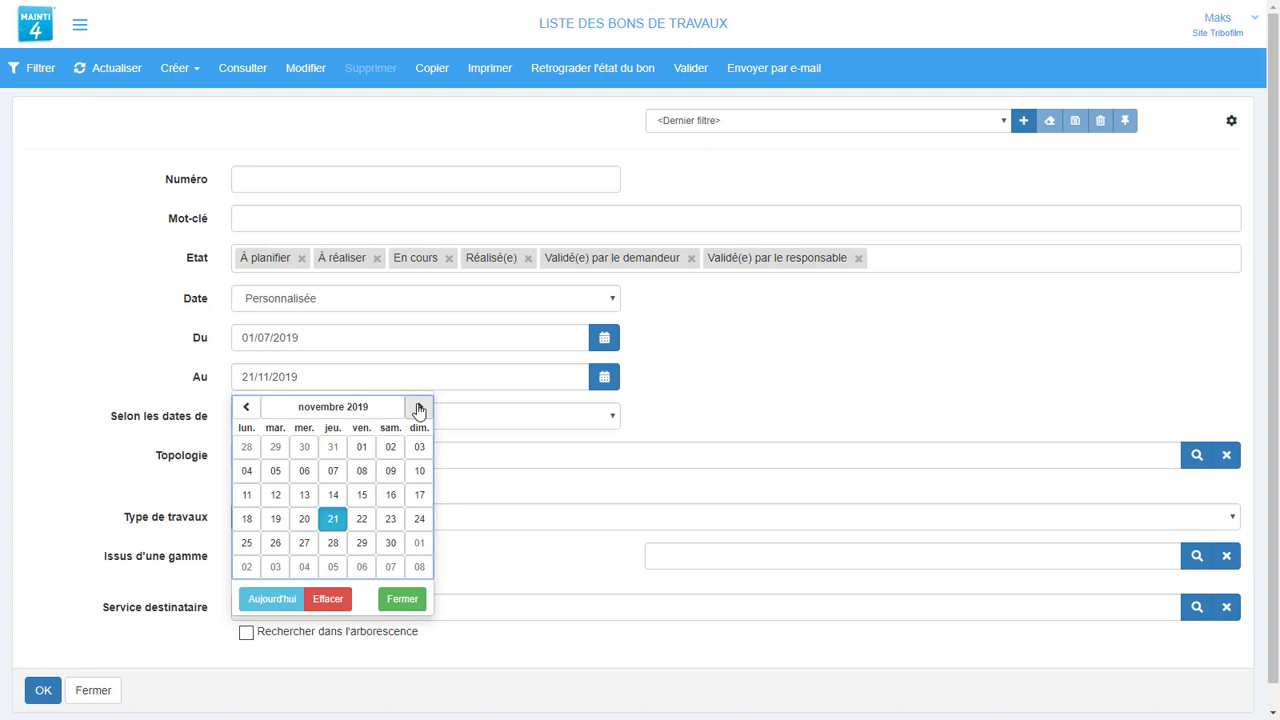
{"action": "left_click", "coordinate": [420, 407]}
{"action": "left_click", "coordinate": [420, 407]}
{"action": "left_click", "coordinate": [420, 407]}
{"action": "left_click", "coordinate": [362, 447]}
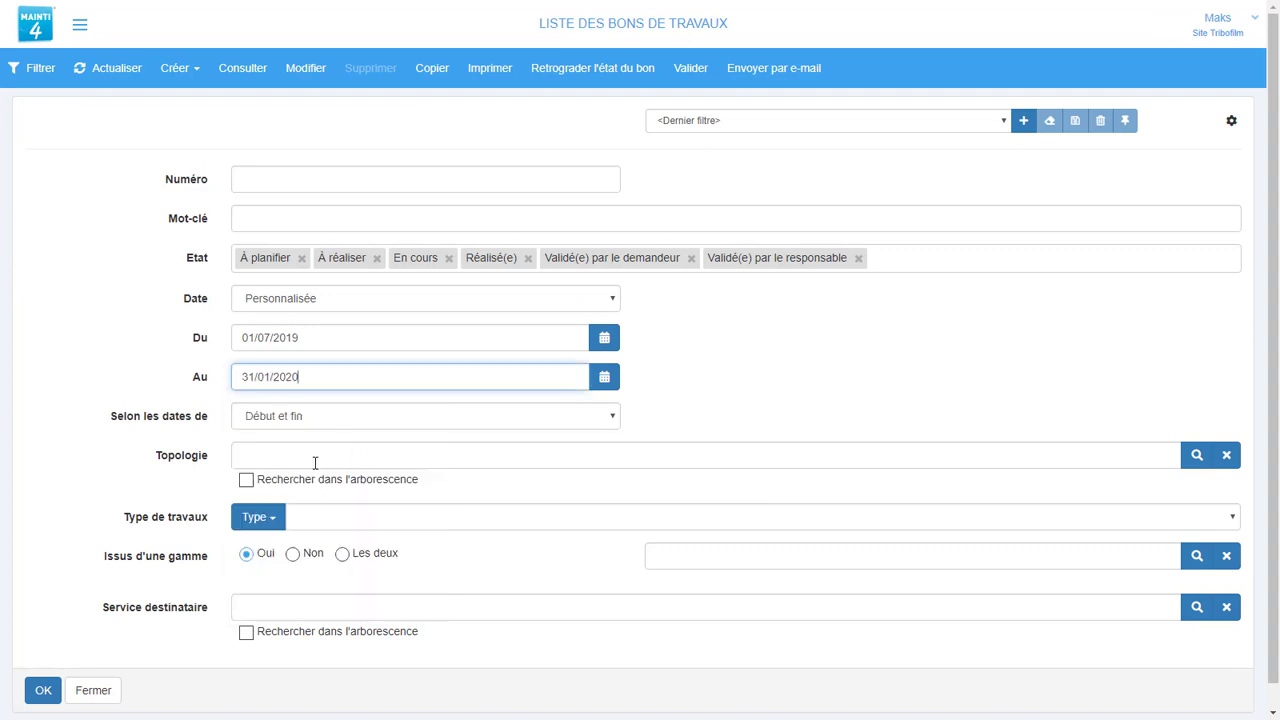
{"action": "left_click", "coordinate": [43, 692]}
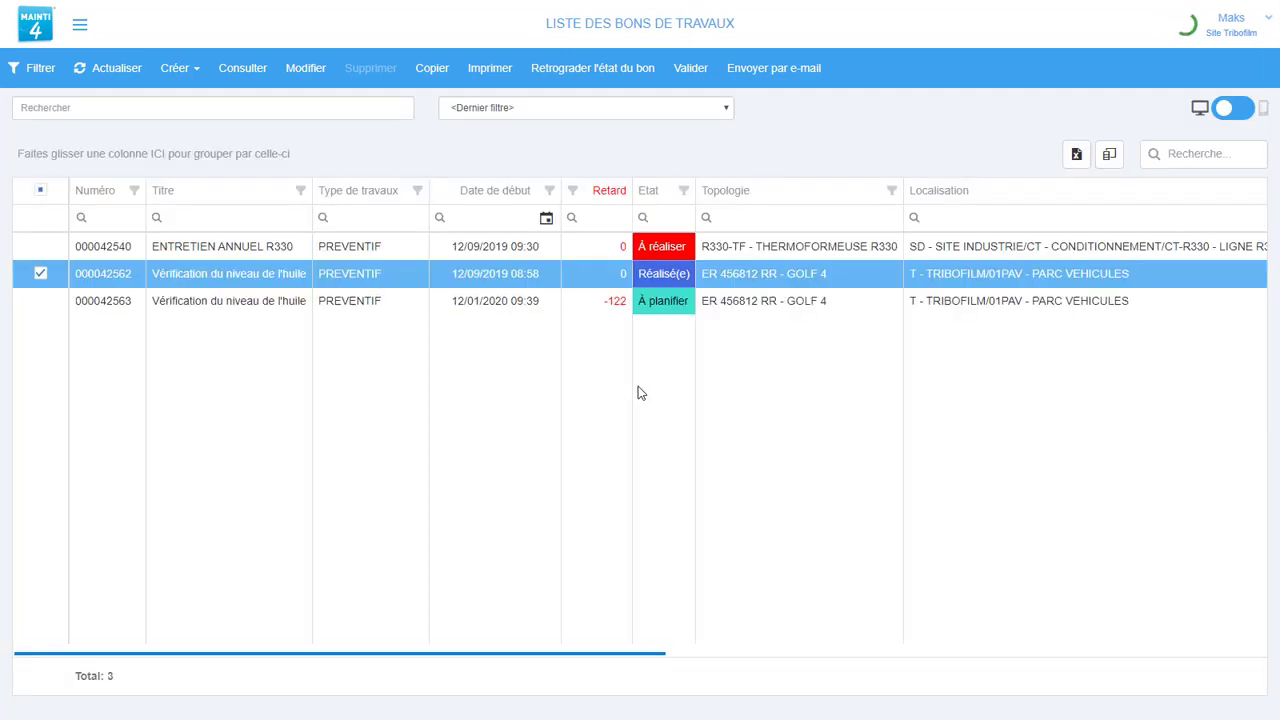
Review the deletion confirmation for the 12/01/2020 "Vérification du niveau de l'huile" order without deleting it.
{"action": "left_click", "coordinate": [552, 307]}
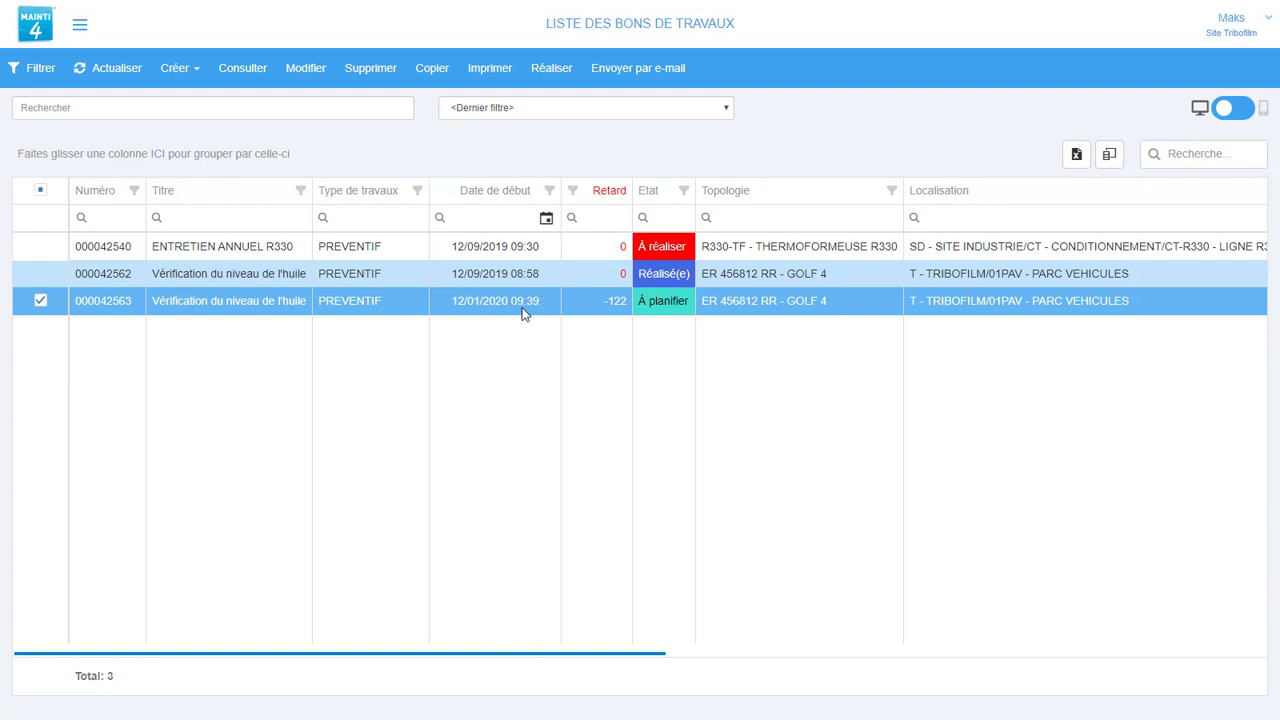
{"action": "left_click", "coordinate": [368, 74]}
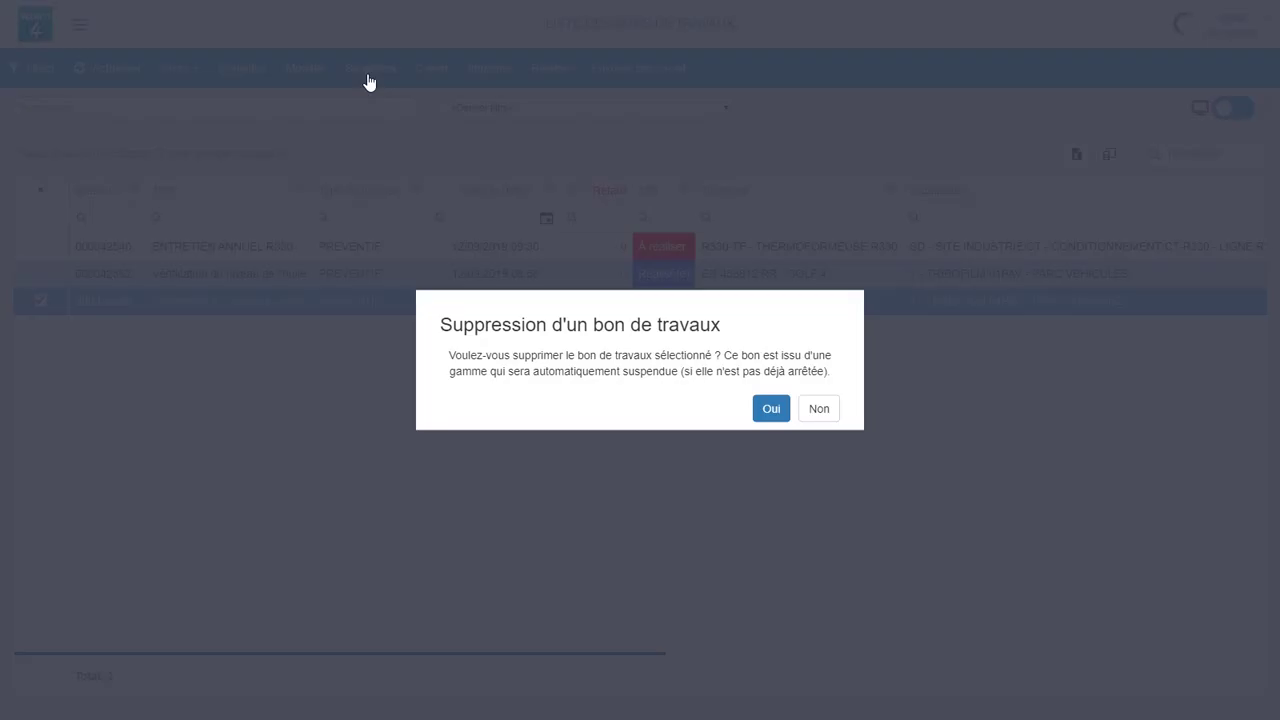
{"action": "left_click", "coordinate": [826, 415]}
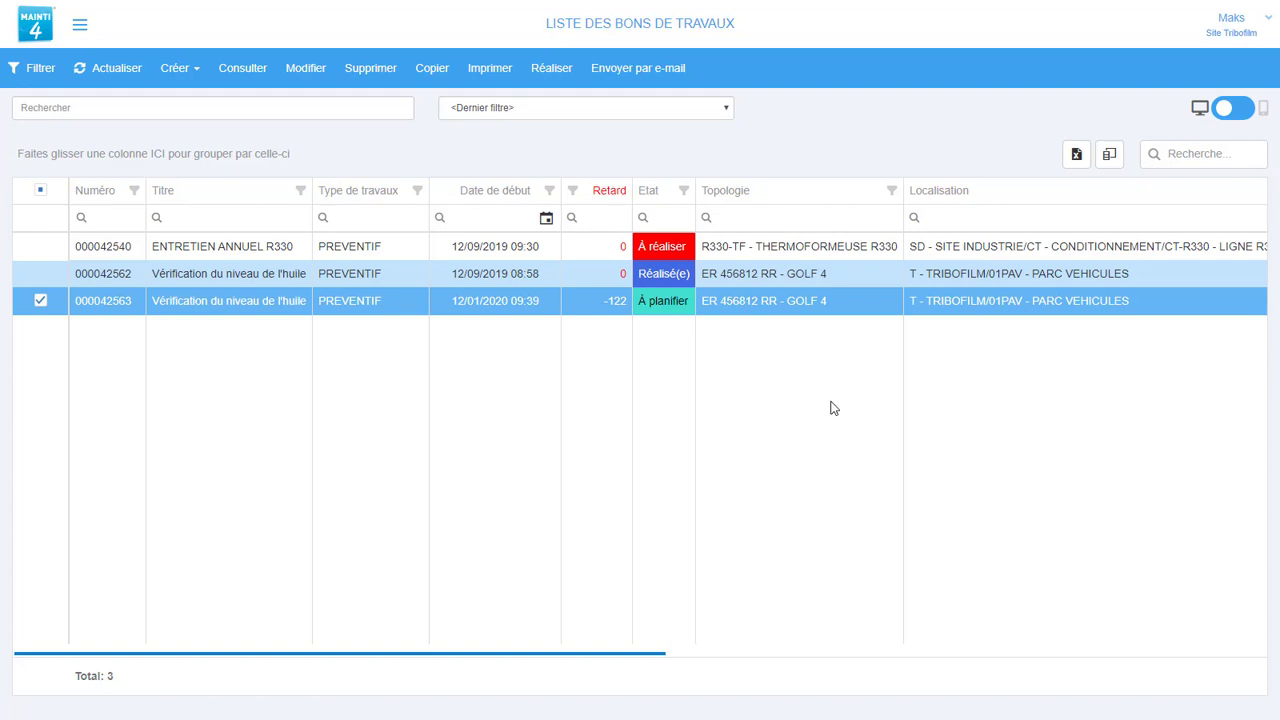
Go back to the home page, open the list of gammes and bring up the creation form for a gamme fonctionnelle.
{"action": "left_click", "coordinate": [37, 32]}
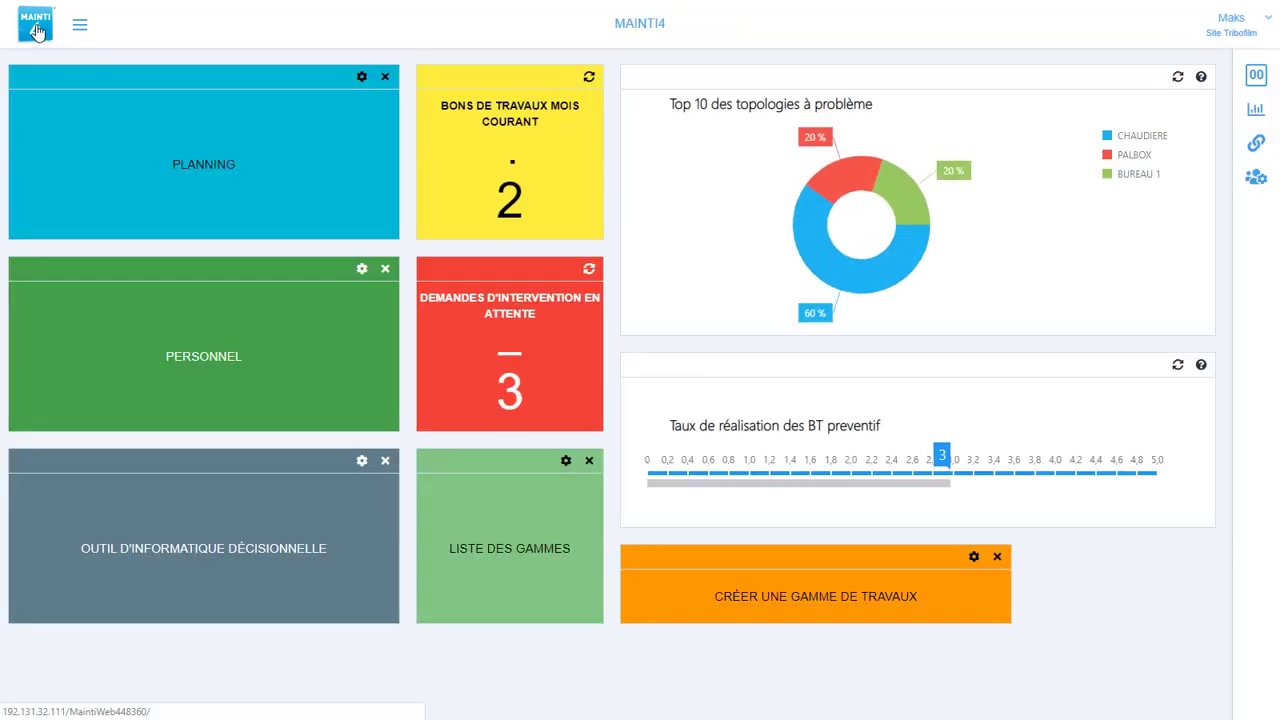
{"action": "left_click", "coordinate": [512, 553]}
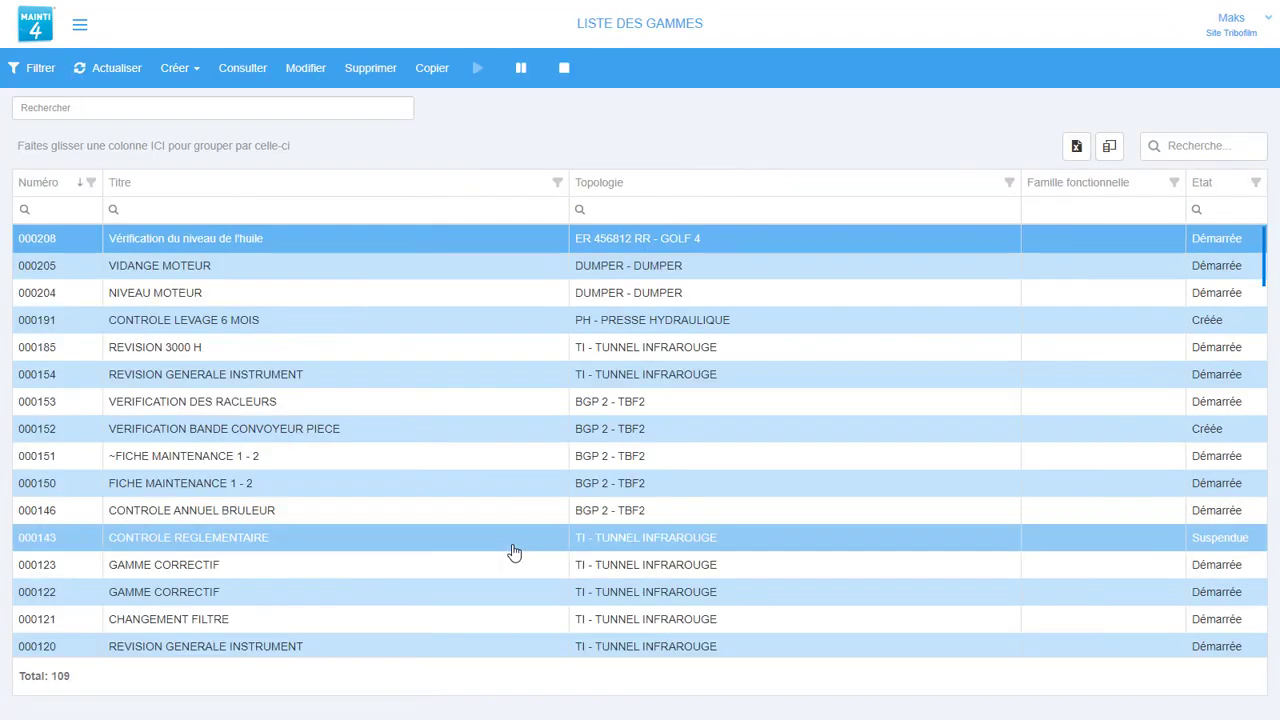
{"action": "left_click", "coordinate": [187, 69]}
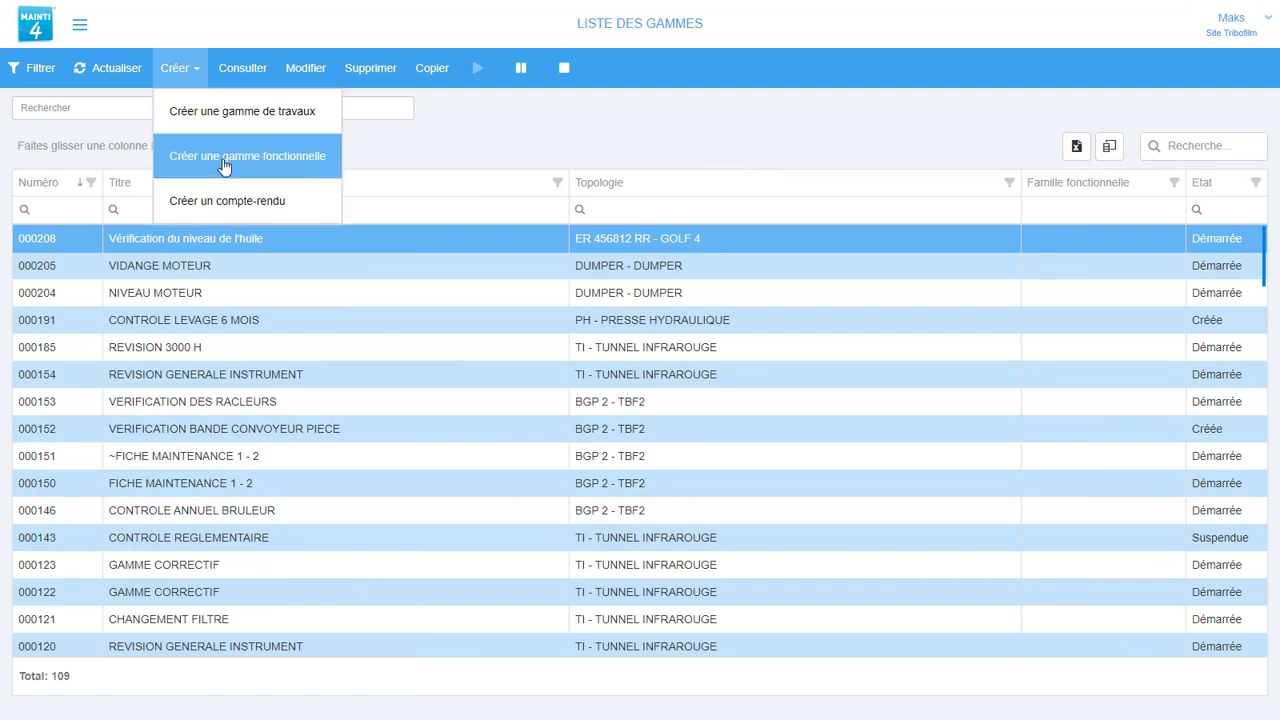
{"action": "left_click", "coordinate": [224, 160]}
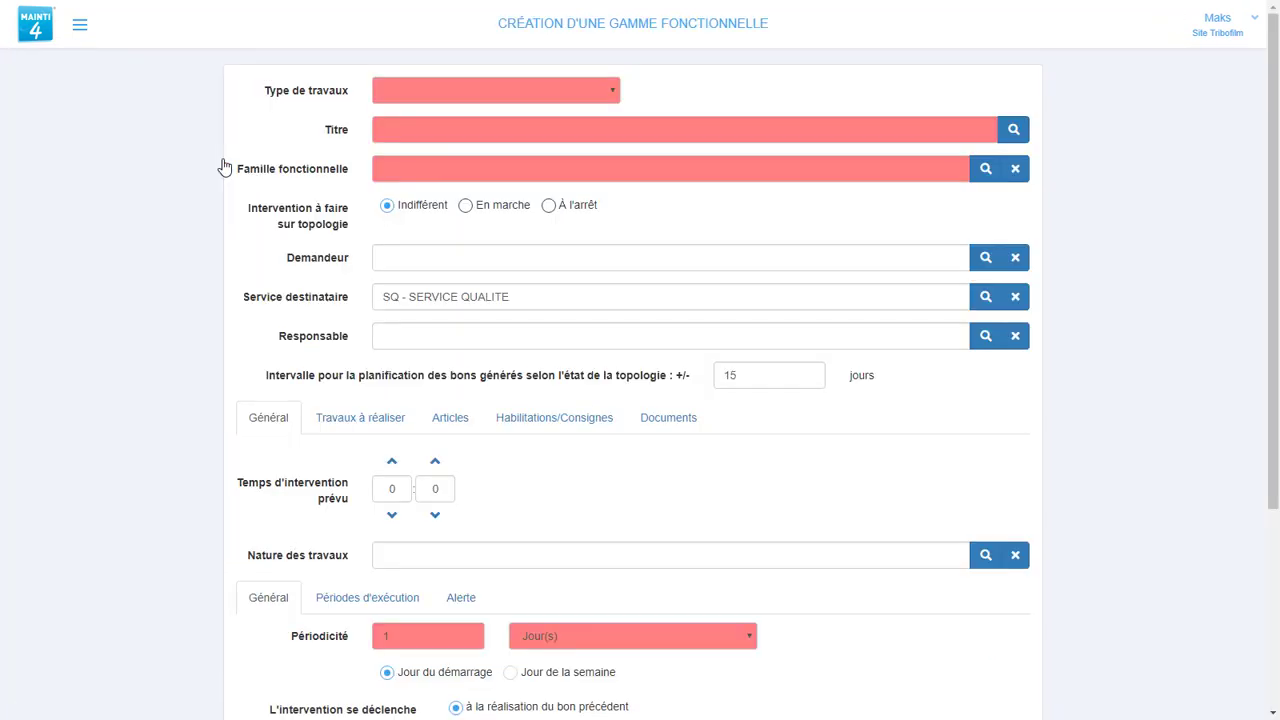
Browse the functional tree offered for the Famille fonctionnelle field without choosing a family.
{"action": "left_click", "coordinate": [517, 170]}
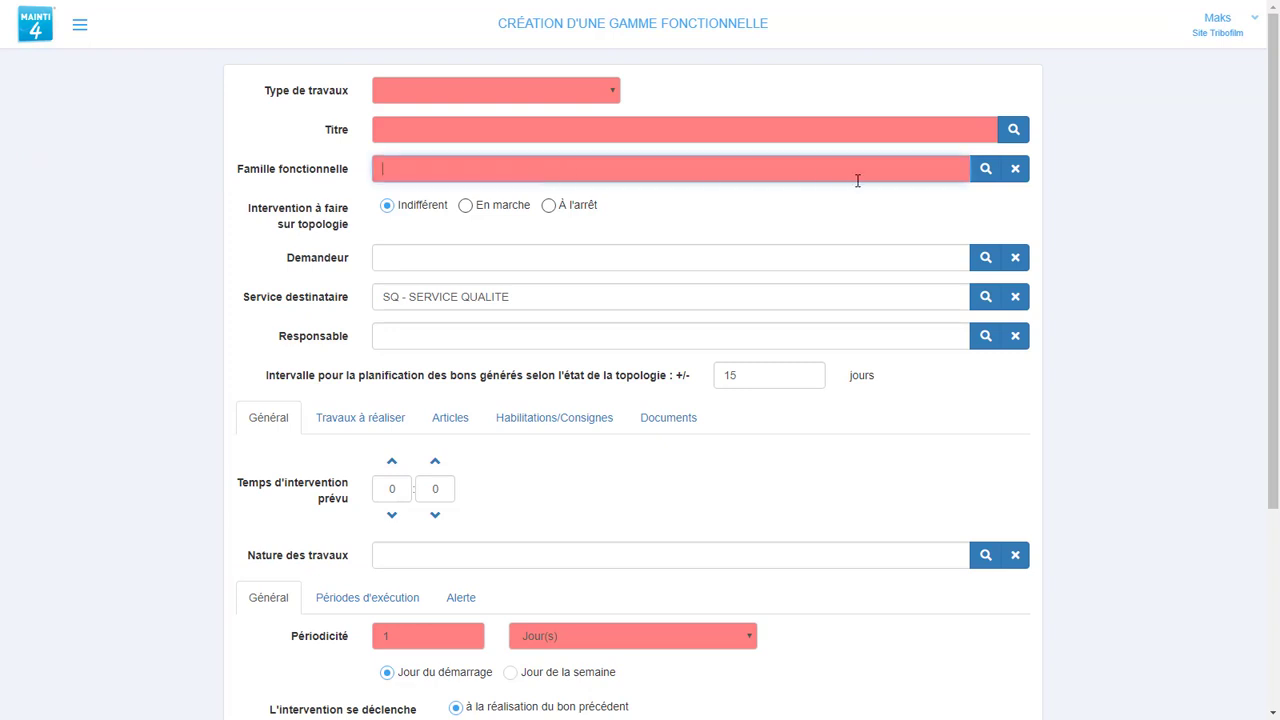
{"action": "left_click", "coordinate": [986, 170]}
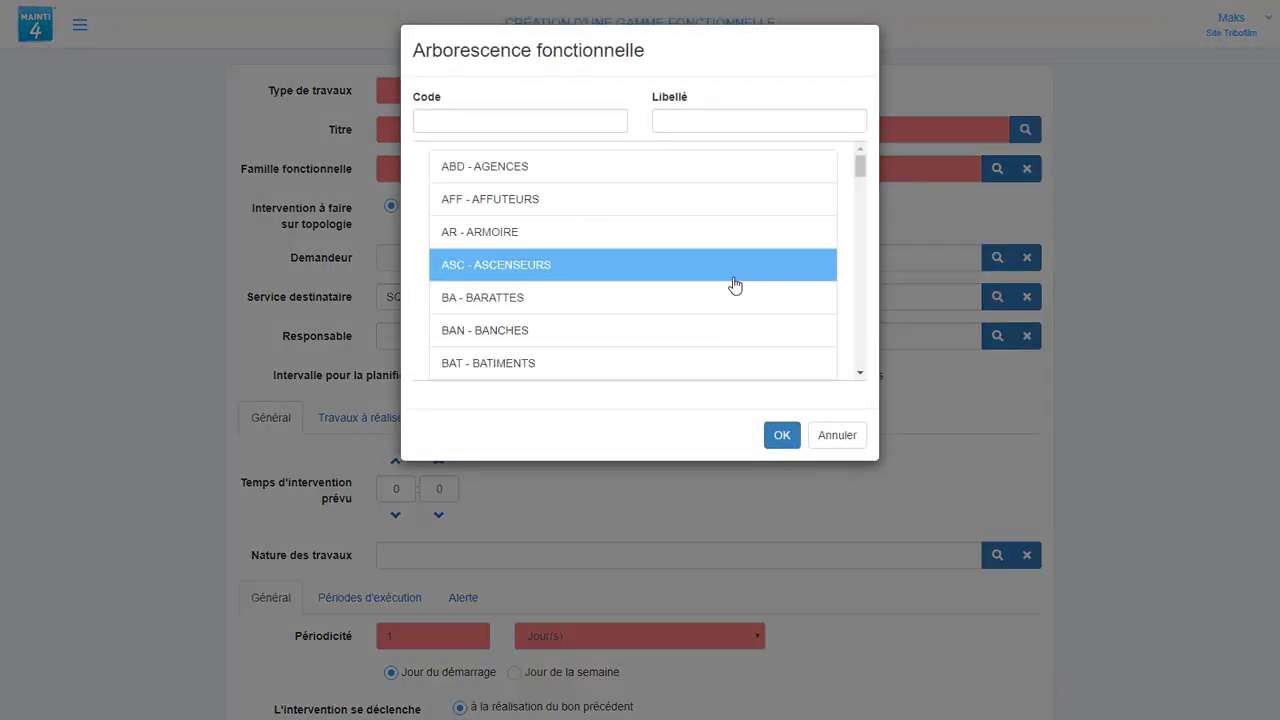
{"action": "scroll", "coordinate": [735, 290], "scroll_direction": "down", "scroll_amount": 4}
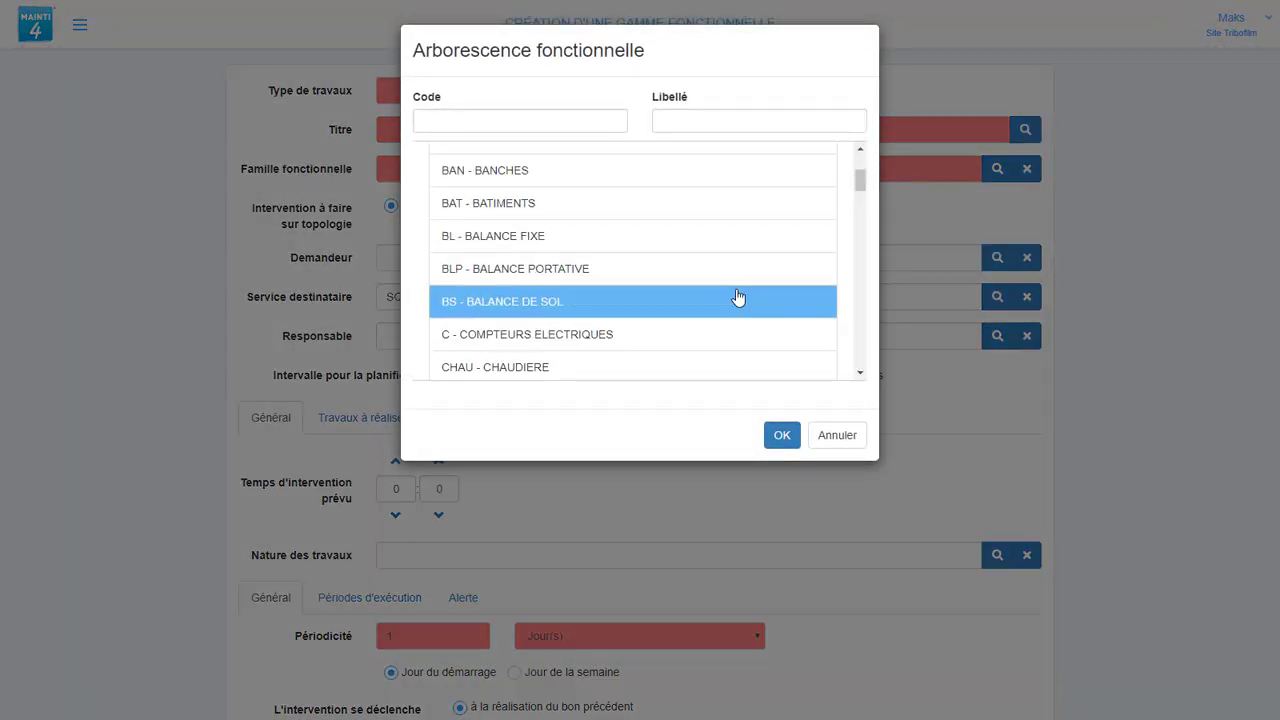
{"action": "left_click", "coordinate": [834, 437]}
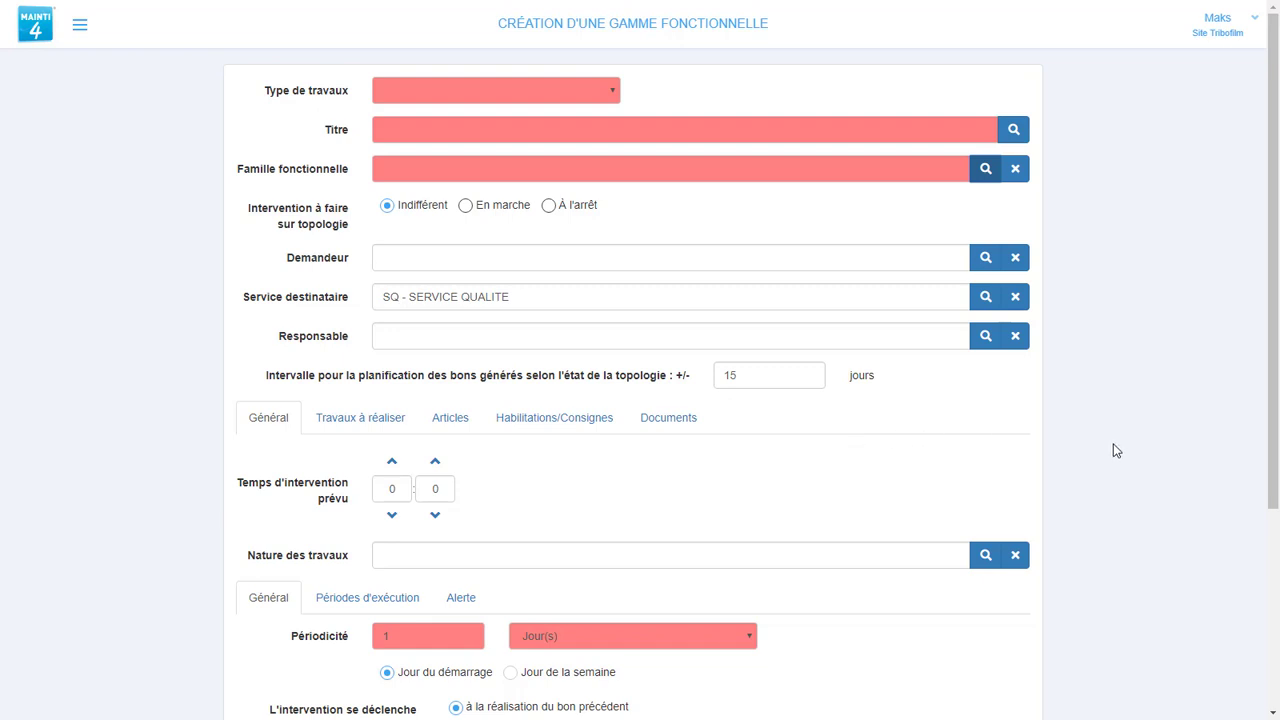
Review the periodicity and trigger settings of the gamme fonctionnelle, and cancel its creation to return to the home page.
{"action": "scroll", "coordinate": [1113, 444], "scroll_direction": "down", "scroll_amount": 1}
{"action": "scroll", "coordinate": [1113, 449], "scroll_direction": "down", "scroll_amount": 3}
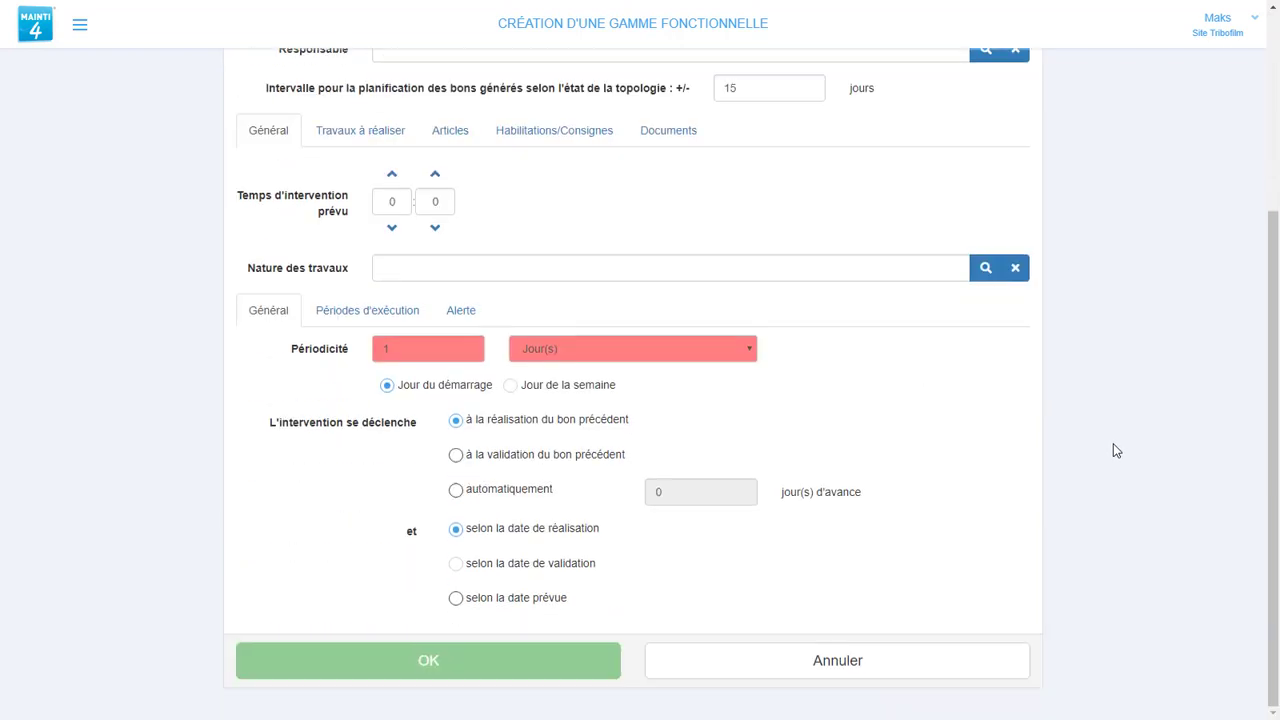
{"action": "left_click", "coordinate": [870, 665]}
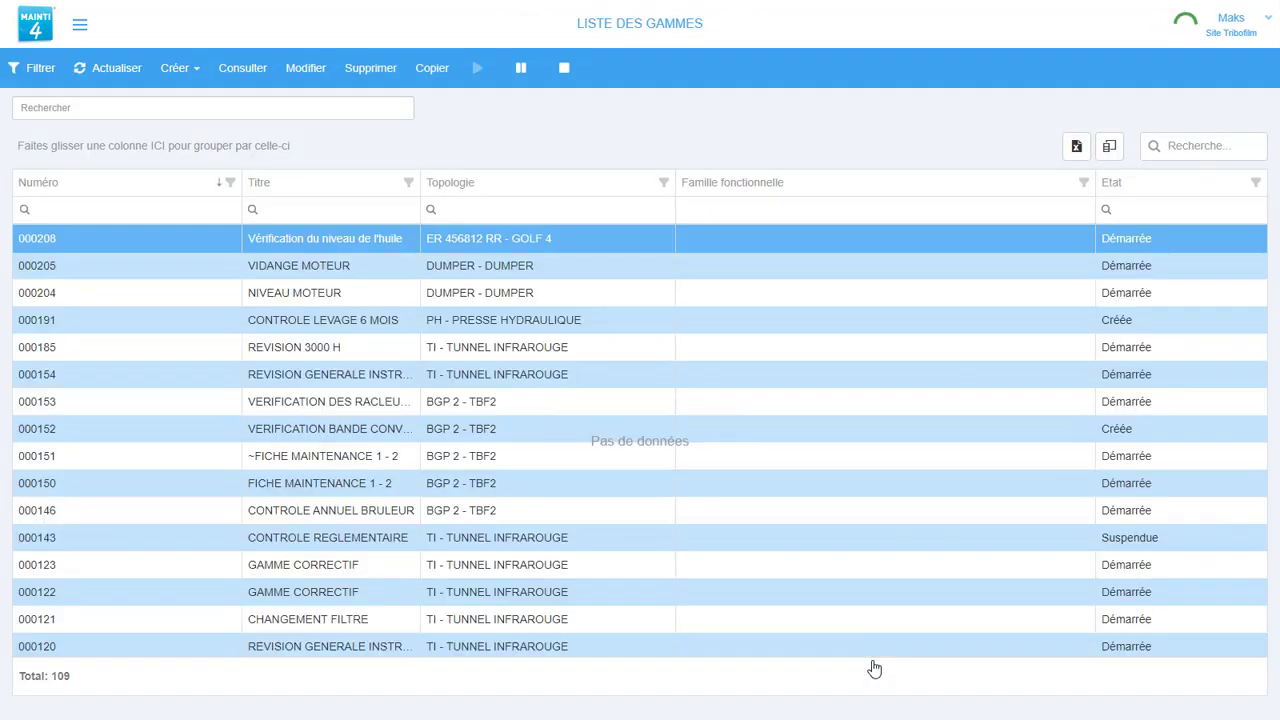
{"action": "left_click", "coordinate": [50, 32]}
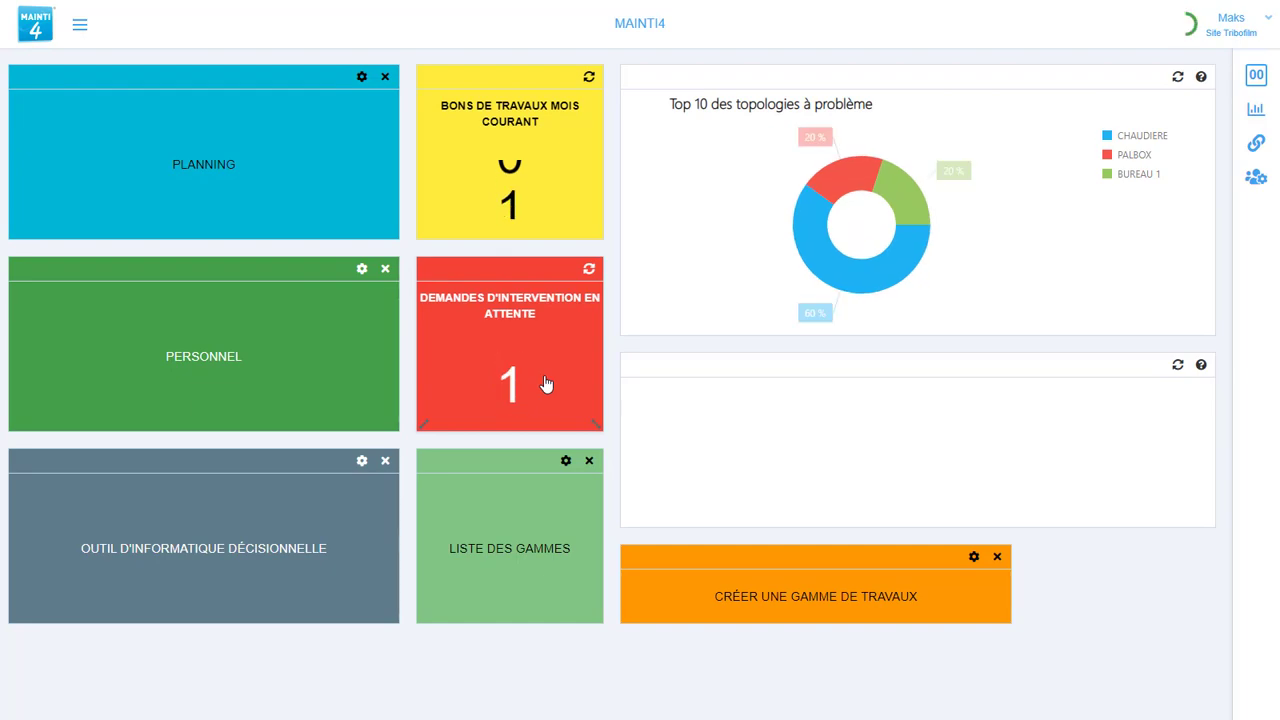